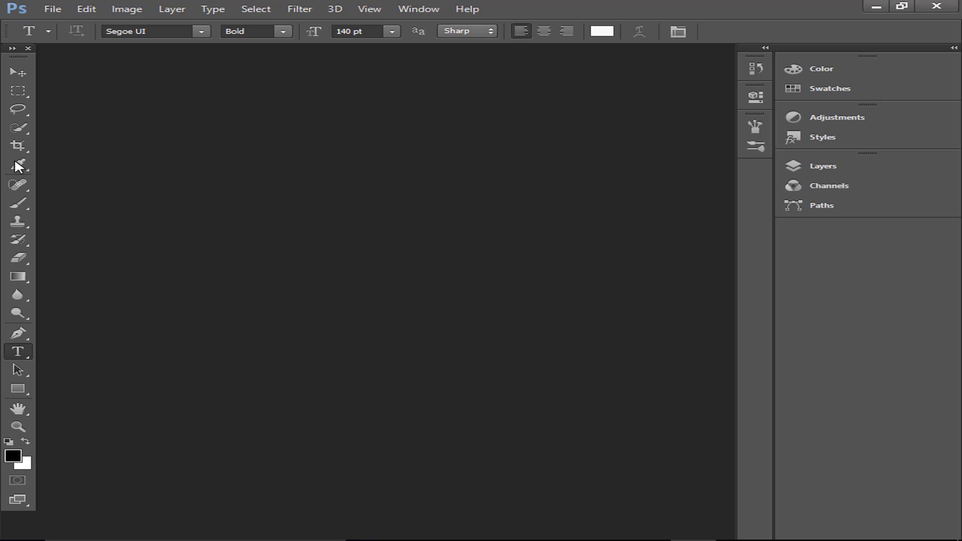
Step: Create a new document from the thumb preset, 1280 × 720 pixels at 72 pixels/inch with a transparent background
{"action": "left_click", "coordinate": [52, 9]}
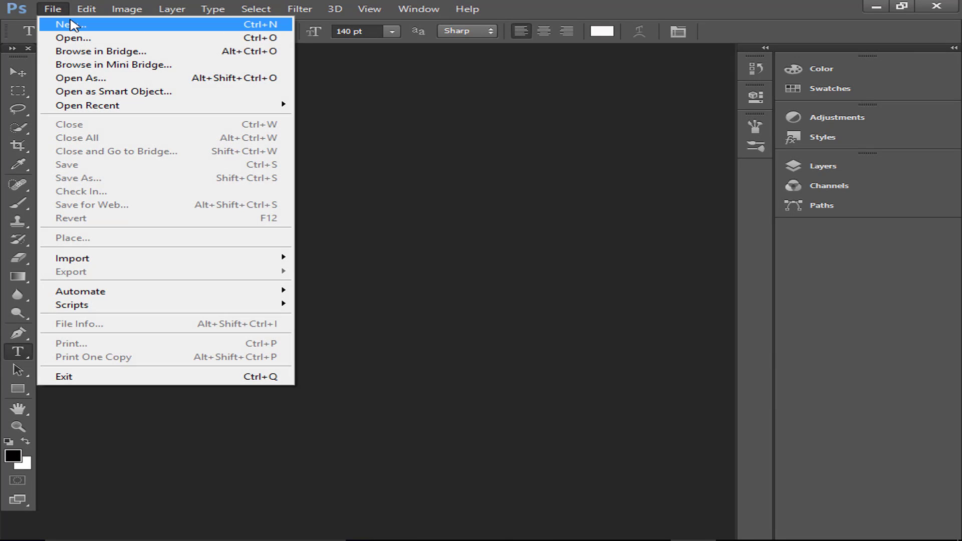
{"action": "left_click", "coordinate": [64, 23]}
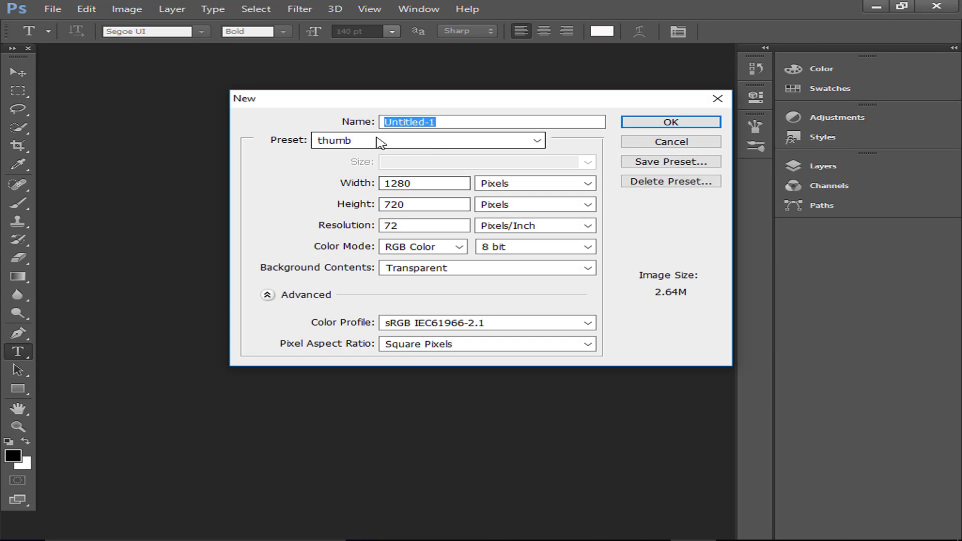
{"action": "left_click", "coordinate": [380, 142]}
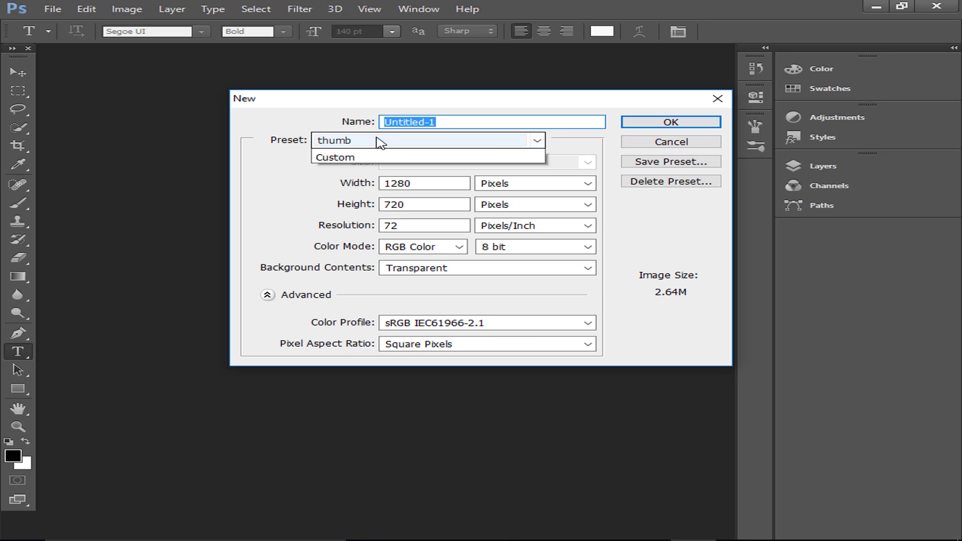
{"action": "left_click", "coordinate": [367, 167]}
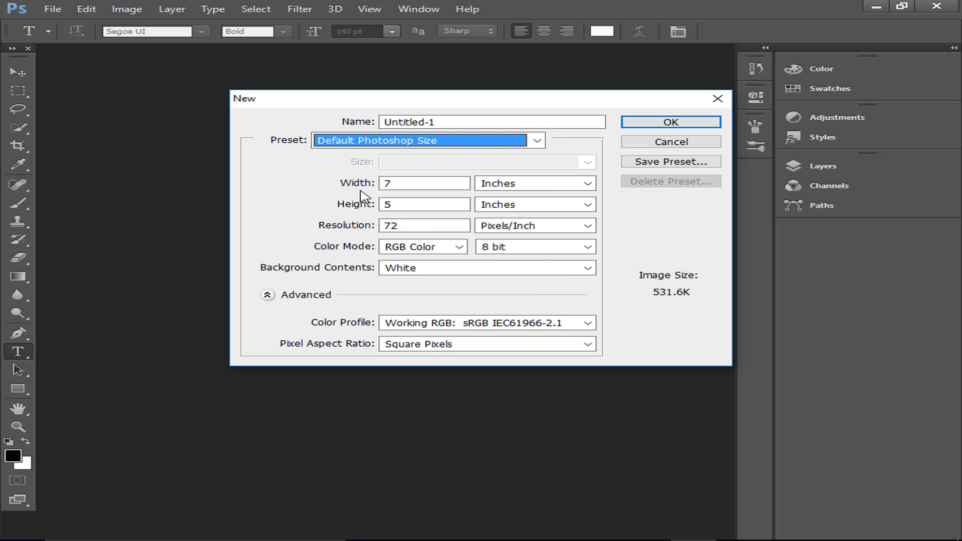
{"action": "left_click", "coordinate": [383, 145]}
{"action": "left_click", "coordinate": [359, 190]}
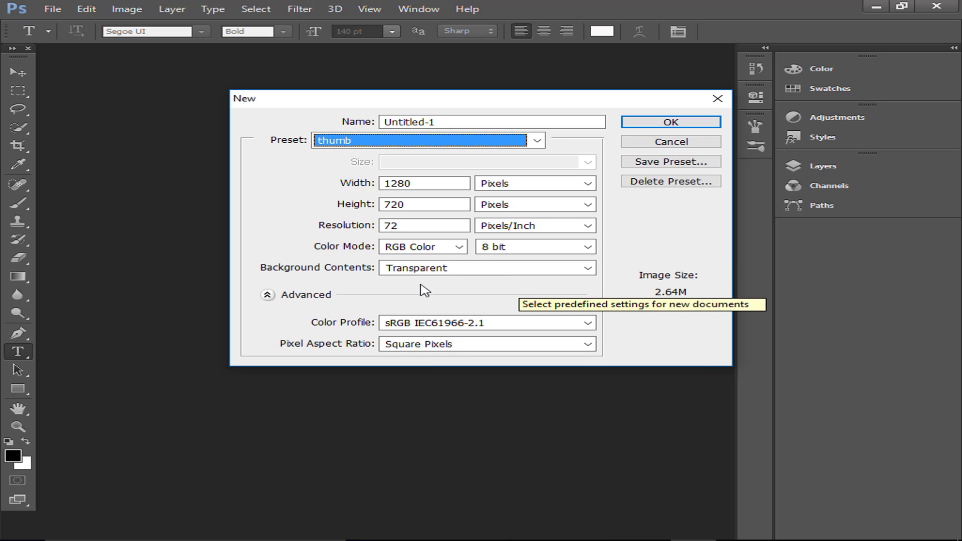
{"action": "left_click", "coordinate": [654, 122]}
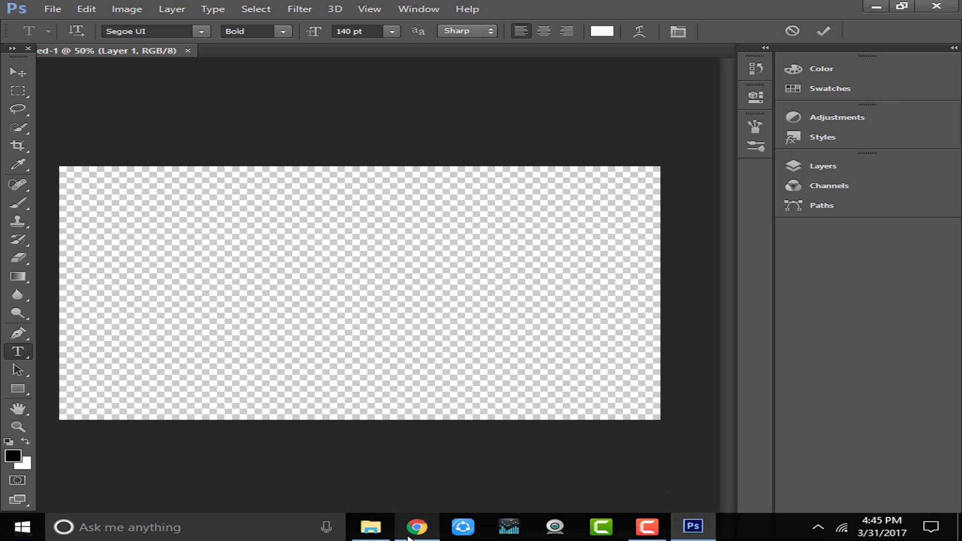
Step: Switch to Chrome and search Google Images for "iphone png" in a new tab
{"action": "left_click", "coordinate": [415, 526]}
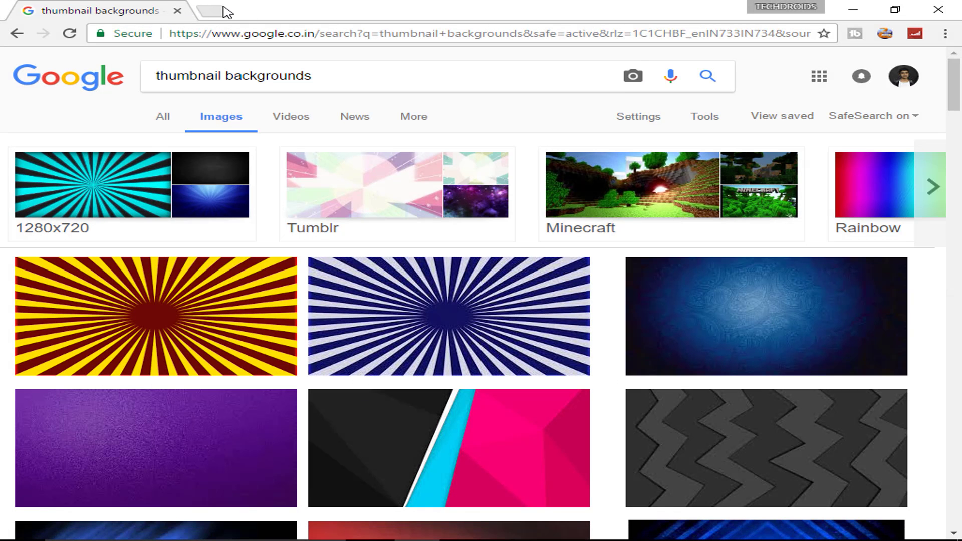
{"action": "left_click", "coordinate": [224, 11]}
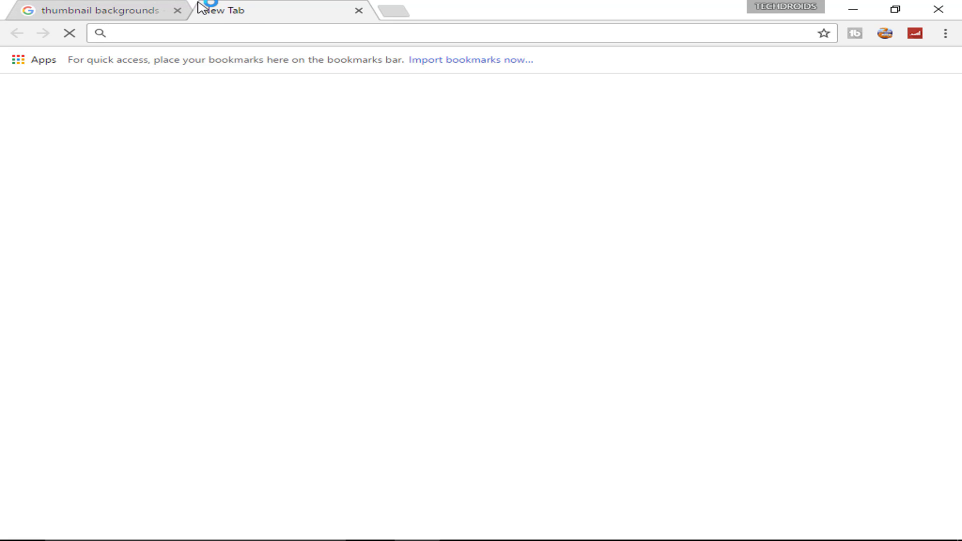
{"action": "type", "text": "IPHONE"}
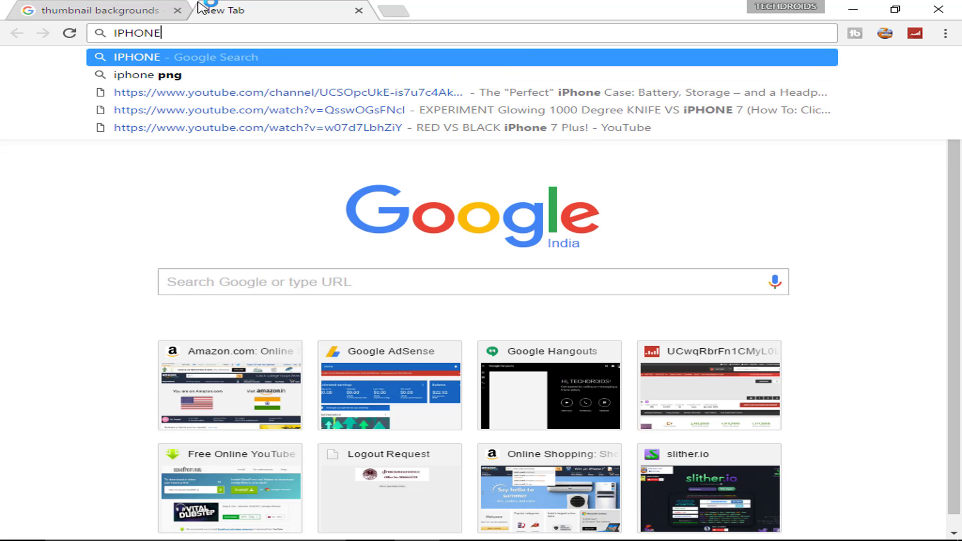
{"action": "key", "text": "Down"}
{"action": "key", "text": "Return"}
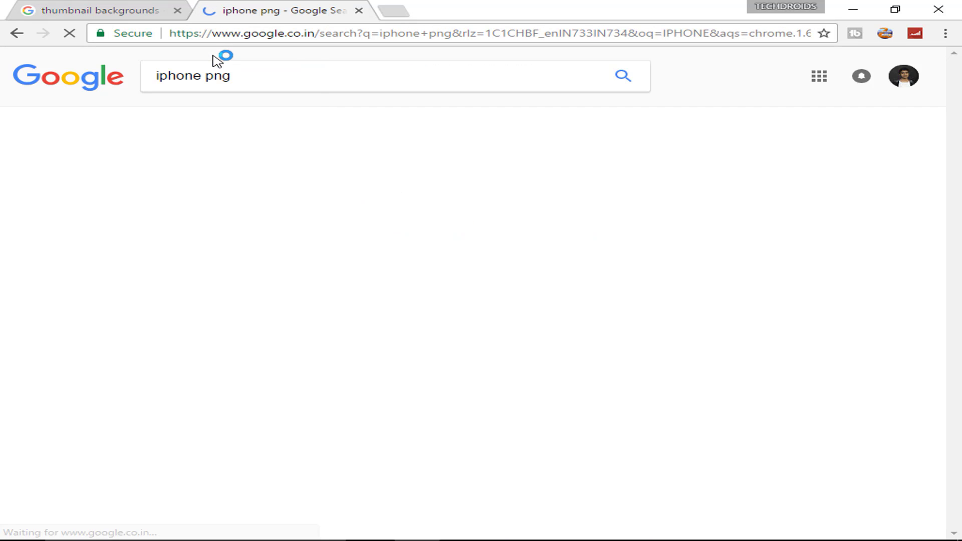
{"action": "left_click", "coordinate": [230, 119]}
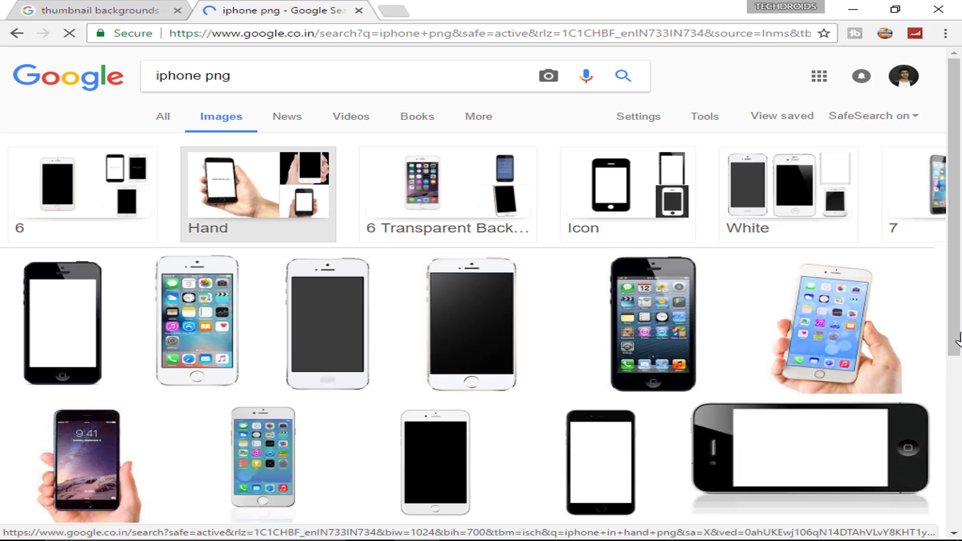
Step: Preview the PngPix picture of a hand holding a black iPhone and open its full-size image
{"action": "left_click", "coordinate": [842, 333]}
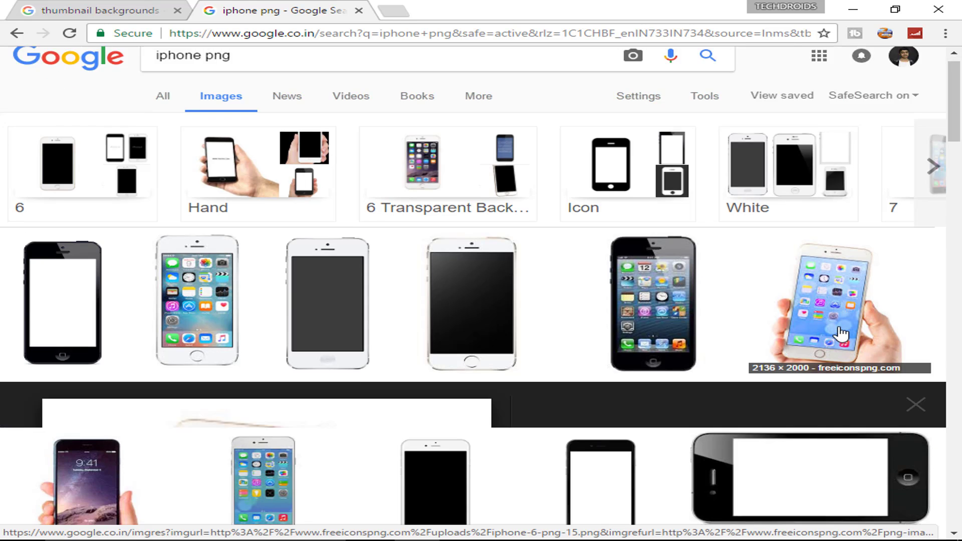
{"action": "key", "text": "alt+Left"}
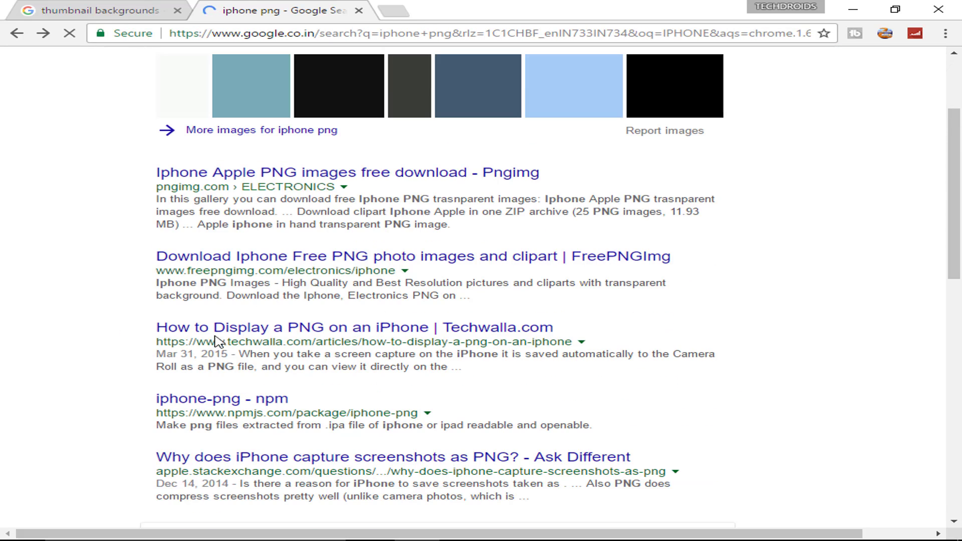
{"action": "key", "text": "alt+Right"}
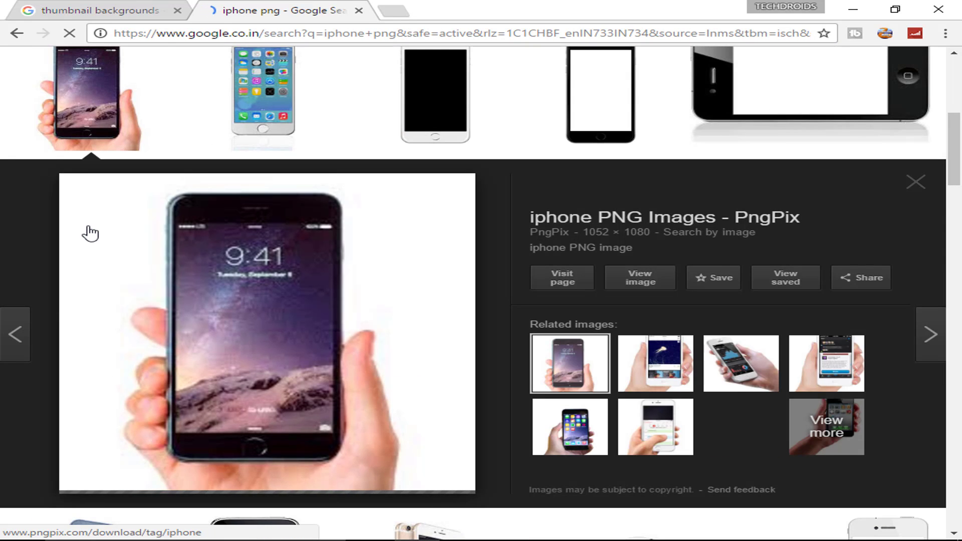
{"action": "left_click", "coordinate": [634, 289]}
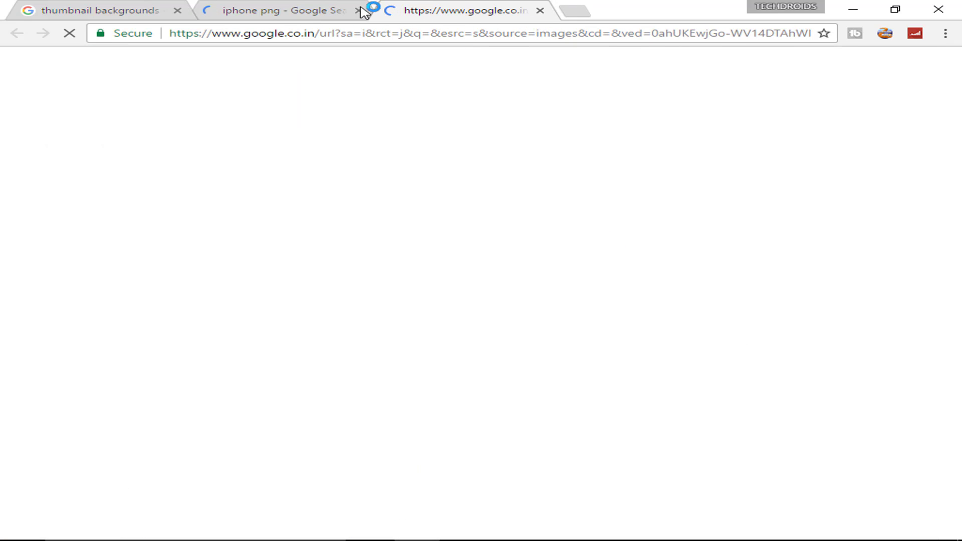
Step: Return to the "thumbnail backgrounds" image search and look through the available background images
{"action": "left_click", "coordinate": [148, 8]}
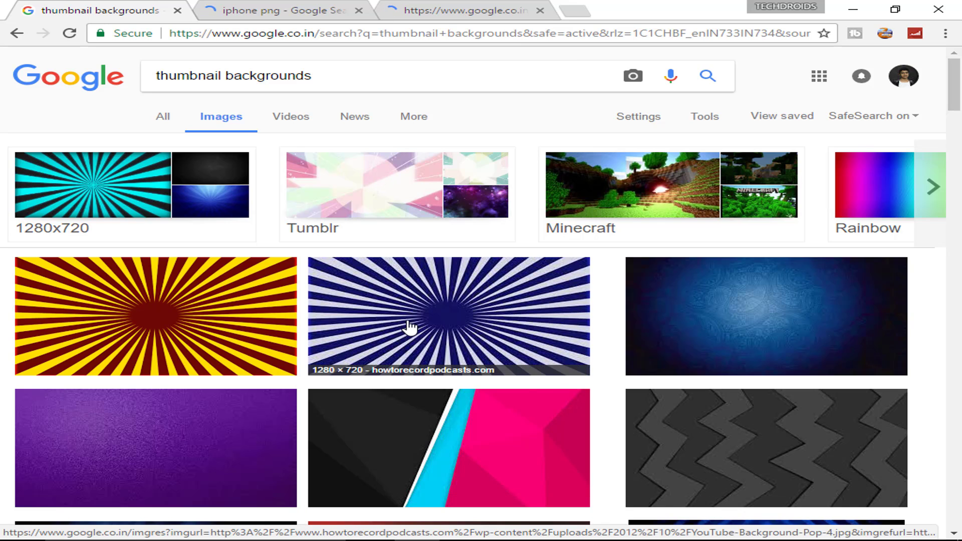
{"action": "scroll", "coordinate": [409, 325], "scroll_direction": "down", "scroll_amount": 3}
{"action": "scroll", "coordinate": [411, 328], "scroll_direction": "down", "scroll_amount": 2}
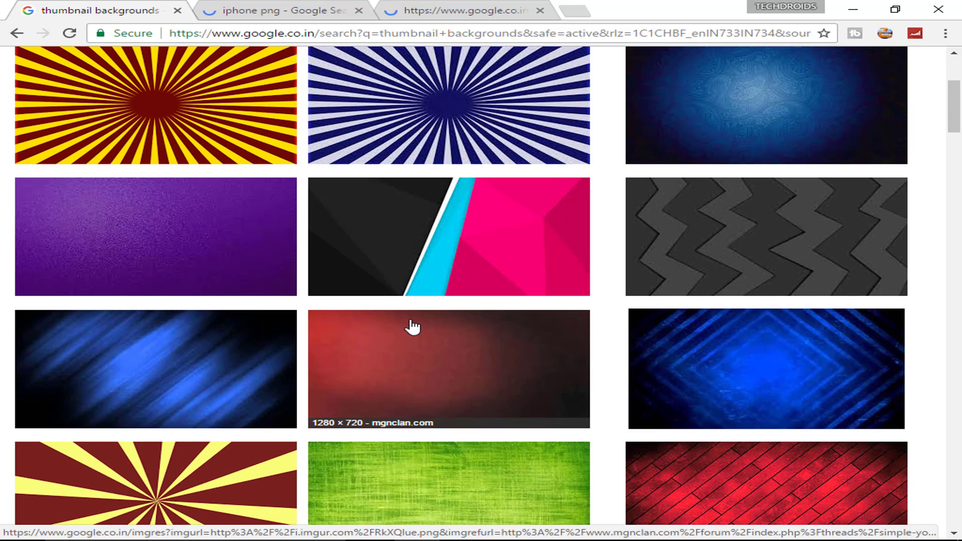
{"action": "scroll", "coordinate": [410, 327], "scroll_direction": "up", "scroll_amount": 5}
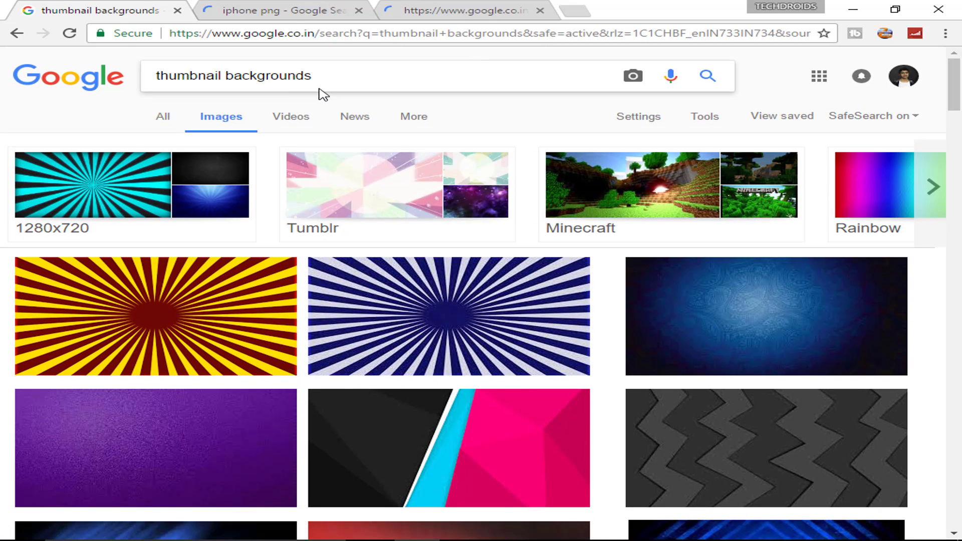
{"action": "left_click", "coordinate": [336, 117]}
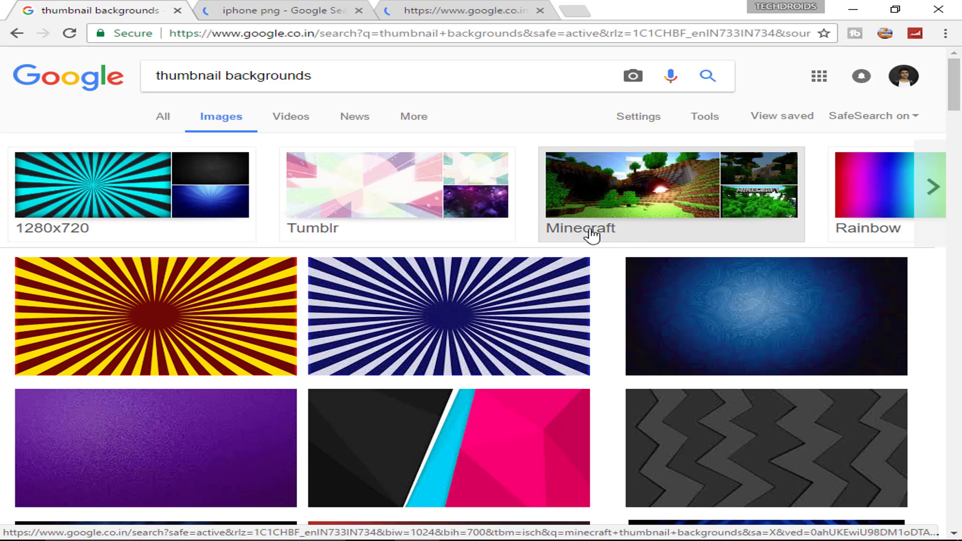
{"action": "scroll", "coordinate": [575, 307], "scroll_direction": "down", "scroll_amount": 7}
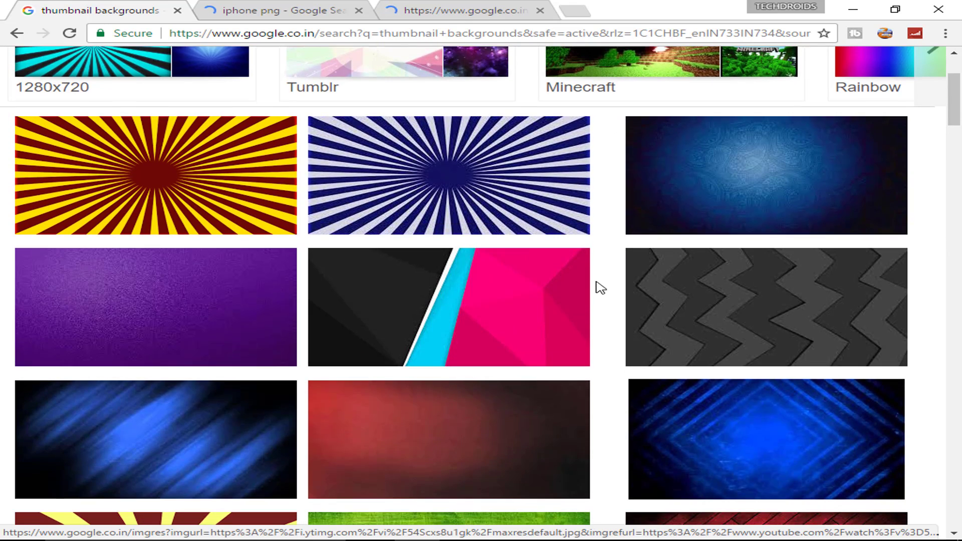
{"action": "scroll", "coordinate": [440, 316], "scroll_direction": "up", "scroll_amount": 1}
{"action": "scroll", "coordinate": [440, 316], "scroll_direction": "down", "scroll_amount": 2}
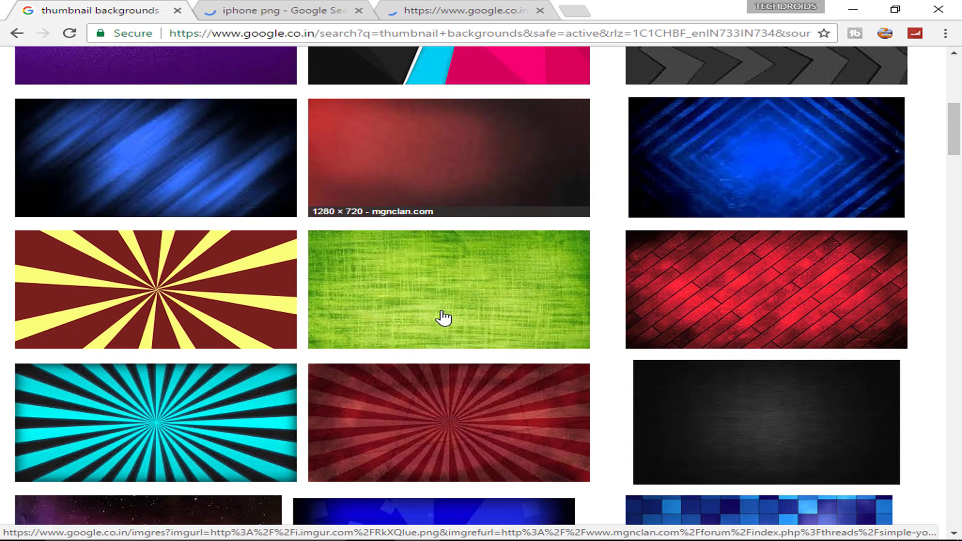
{"action": "scroll", "coordinate": [487, 348], "scroll_direction": "down", "scroll_amount": 6}
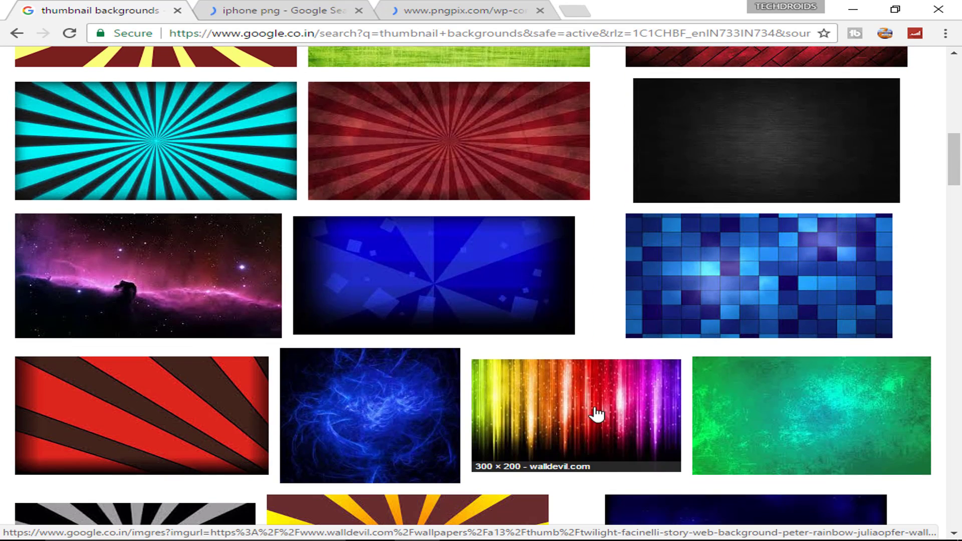
Step: Switch back to Photoshop and place the RkXQlue background image from the desktop into the blank Untitled-2 document
{"action": "mouse_move", "coordinate": [654, 526]}
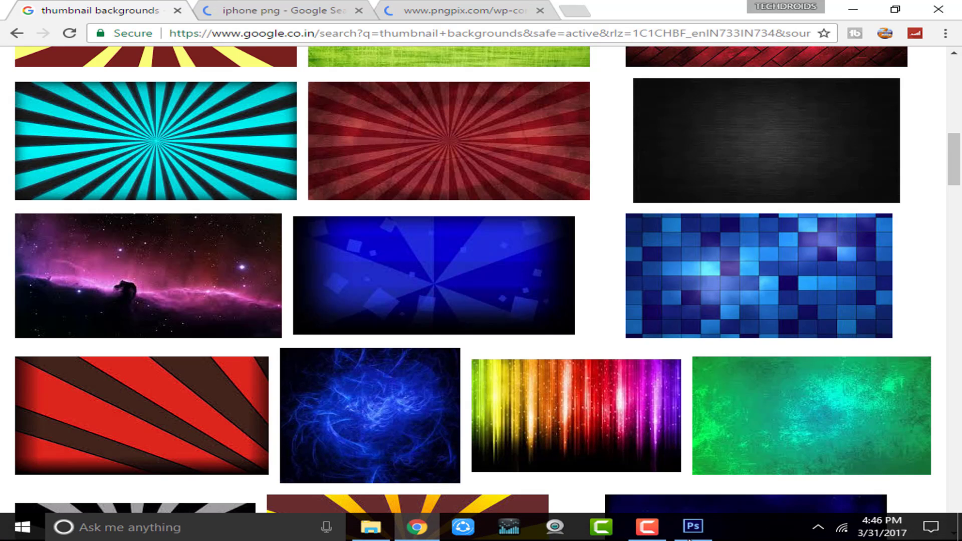
{"action": "left_click", "coordinate": [694, 528]}
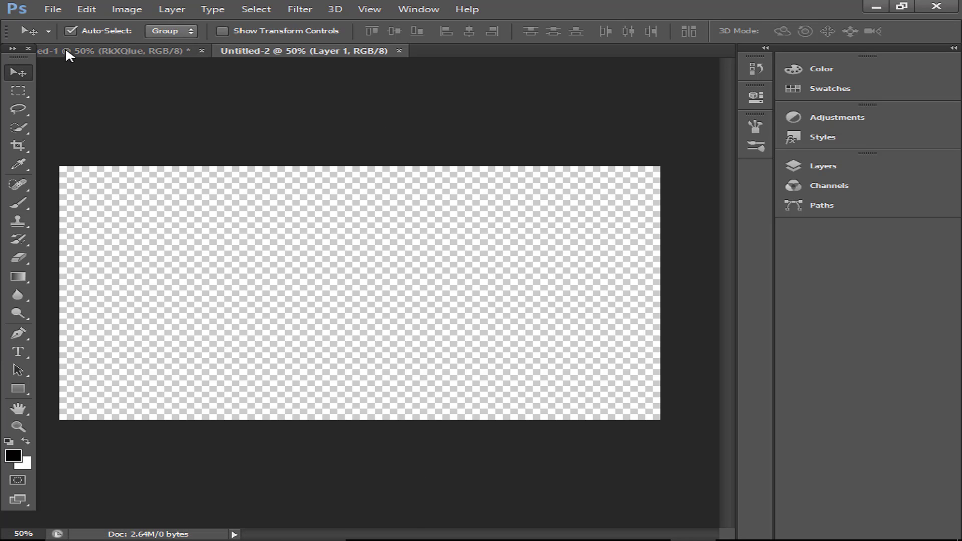
{"action": "left_click", "coordinate": [62, 14]}
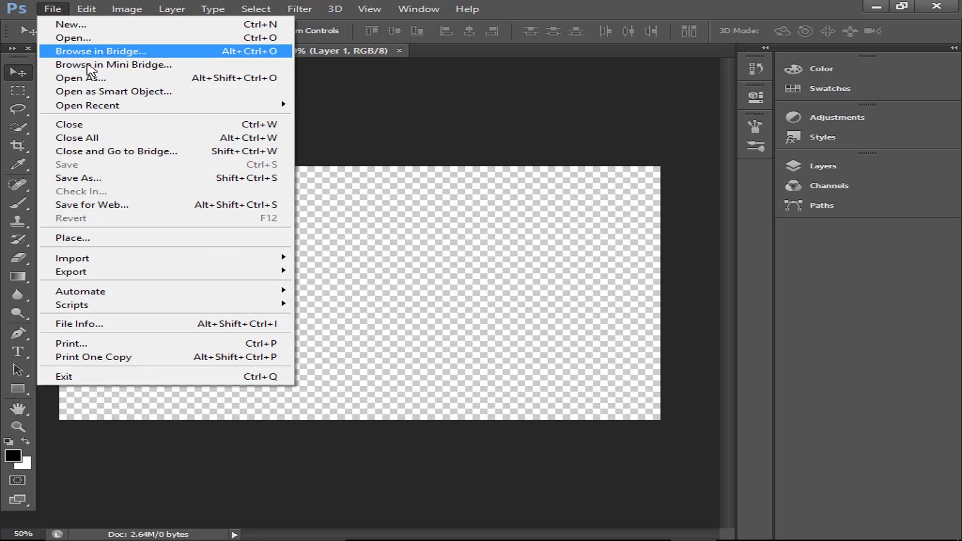
{"action": "left_click", "coordinate": [99, 238]}
{"action": "double_click", "coordinate": [501, 373]}
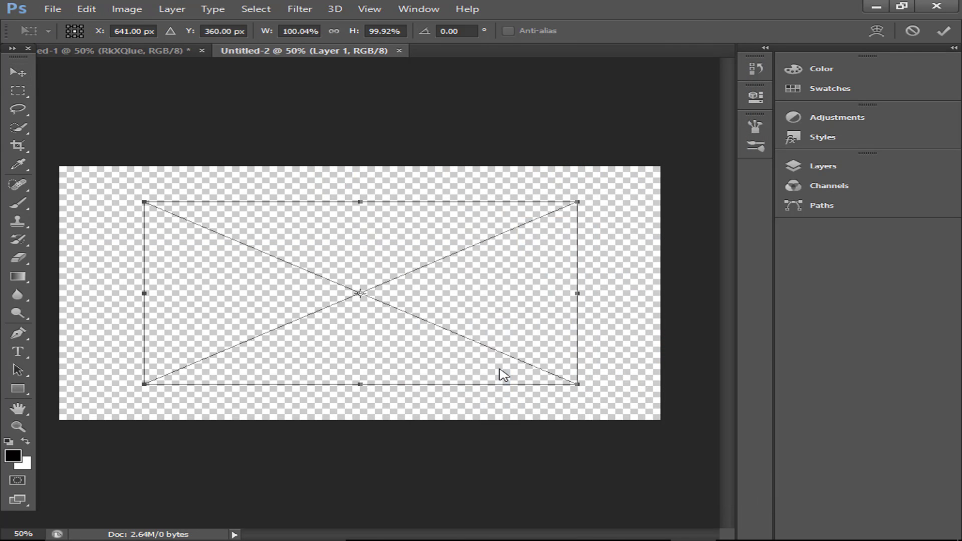
Step: Scale the placed red background to about 145% and position it to cover the whole canvas, committing the placement
{"action": "mouse_move", "coordinate": [439, 303]}
{"action": "left_mouse_down"}
{"action": "mouse_move", "coordinate": [421, 283]}
{"action": "mouse_move", "coordinate": [442, 288]}
{"action": "left_mouse_up"}
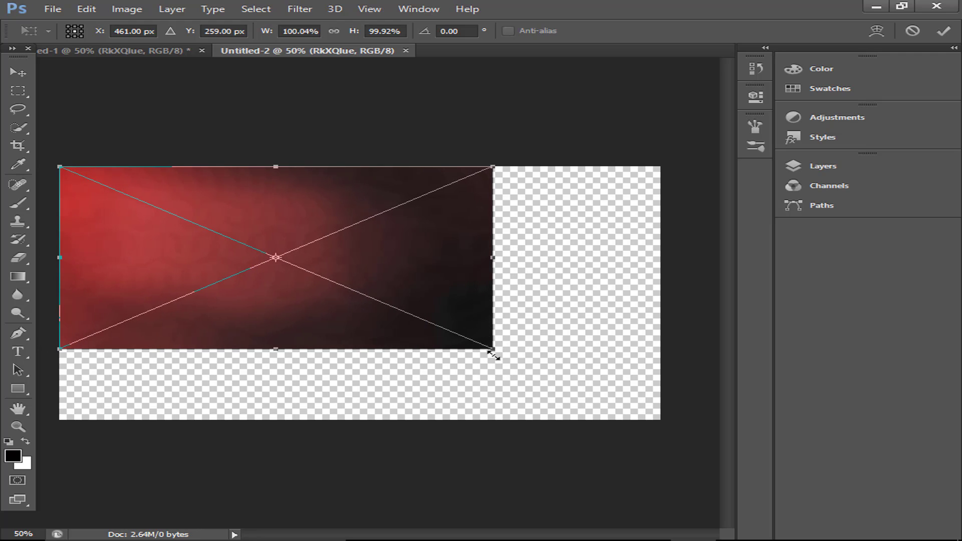
{"action": "left_click_drag", "start_coordinate": [494, 355], "coordinate": [669, 464]}
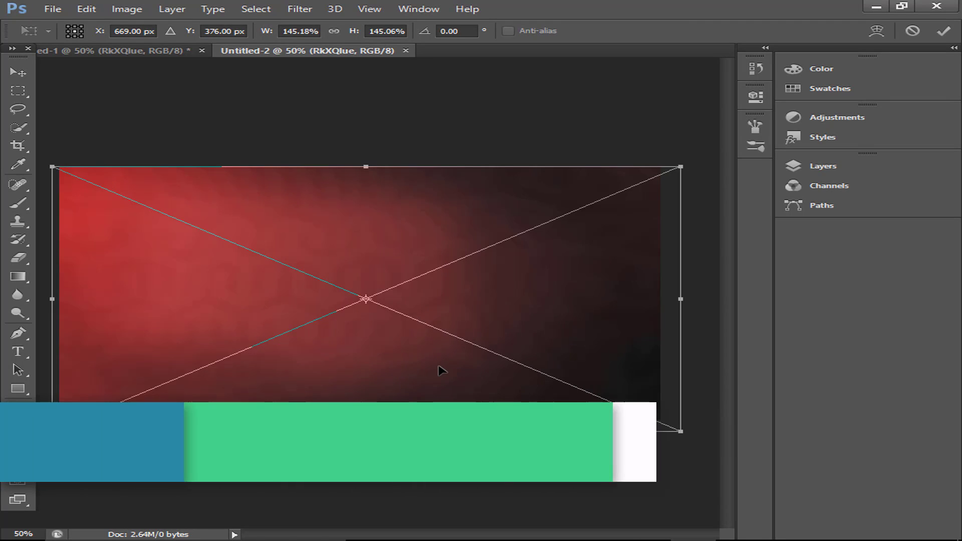
{"action": "left_click_drag", "start_coordinate": [439, 371], "coordinate": [435, 370]}
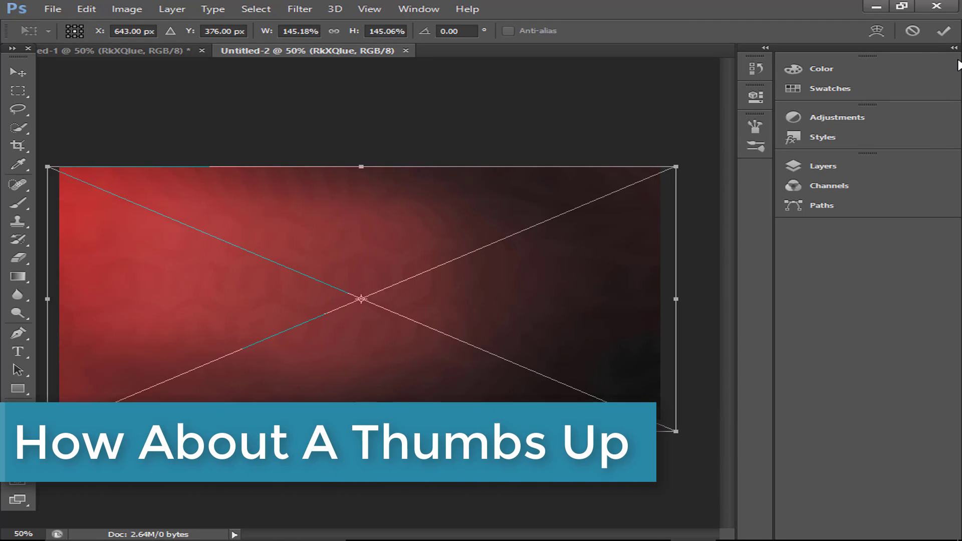
{"action": "left_click", "coordinate": [944, 31]}
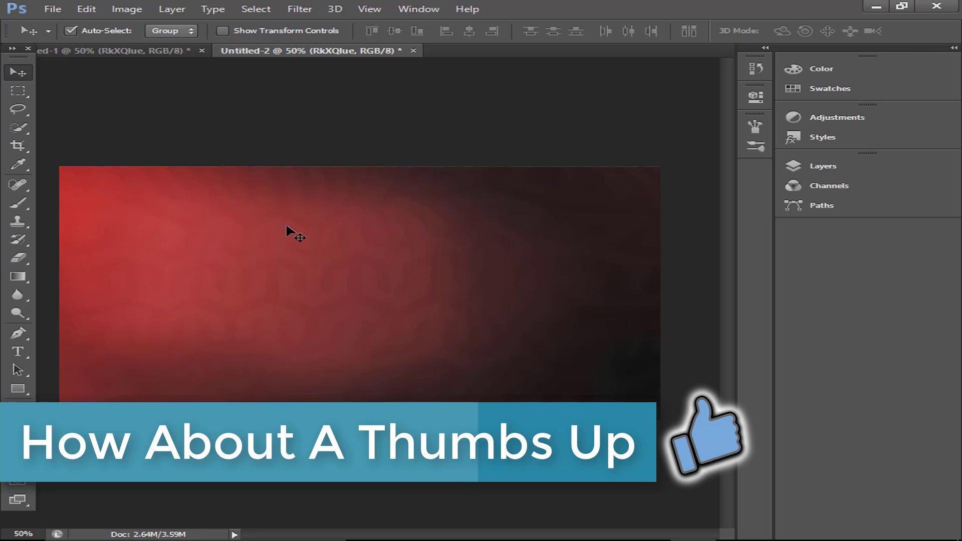
{"action": "left_click", "coordinate": [52, 9]}
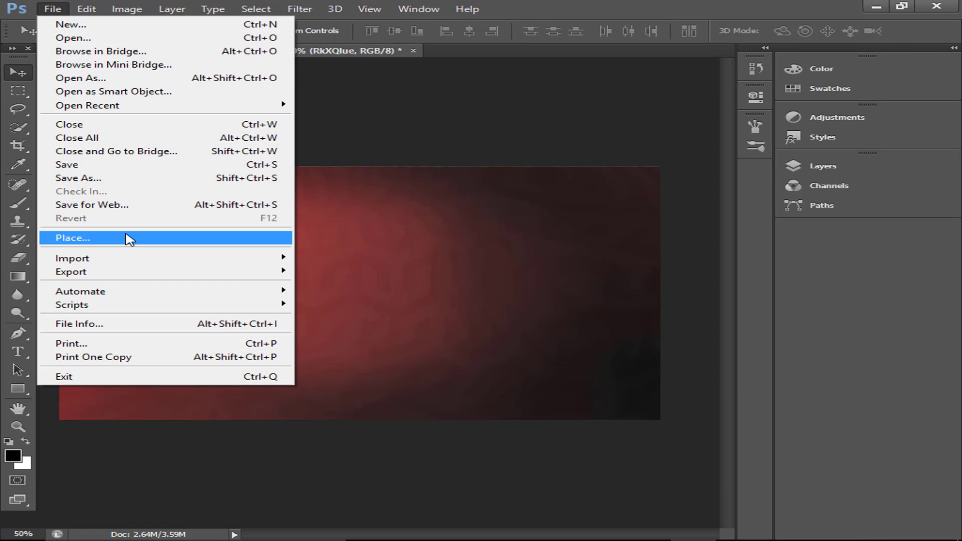
{"action": "left_click", "coordinate": [130, 239]}
{"action": "scroll", "coordinate": [463, 275], "scroll_direction": "down", "scroll_amount": 2}
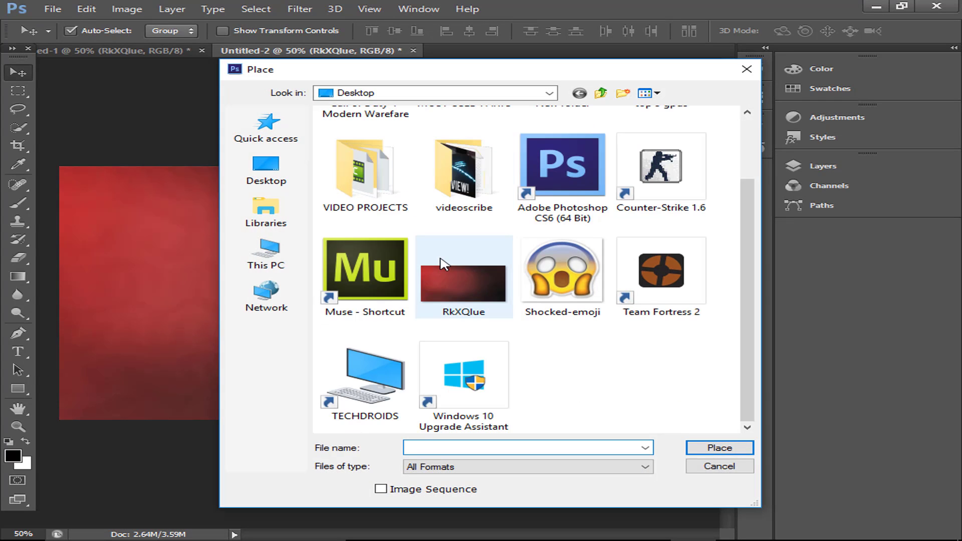
{"action": "double_click", "coordinate": [569, 273]}
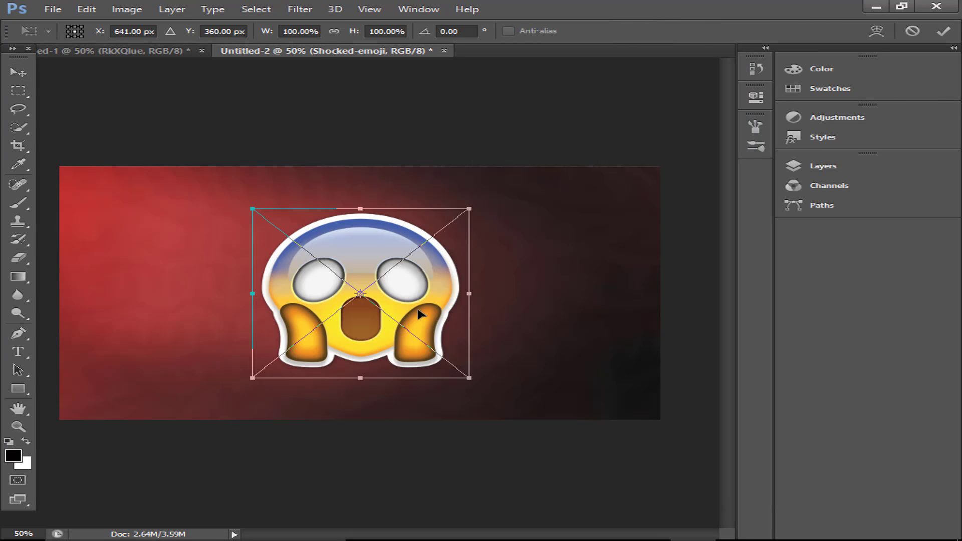
{"action": "left_click_drag", "start_coordinate": [466, 203], "coordinate": [336, 305]}
{"action": "key", "text": "Escape"}
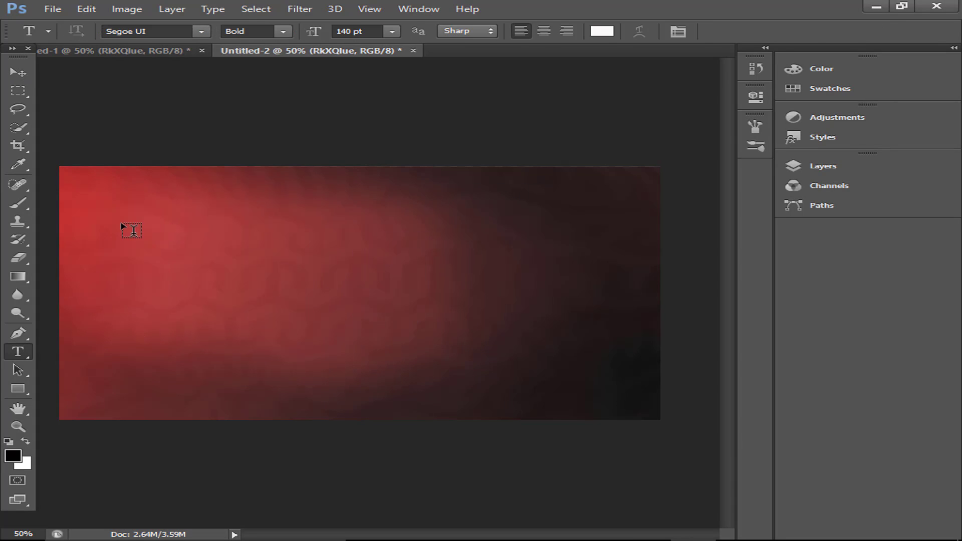
Step: Add a wide text box across the middle of the canvas containing the white text "HOW TO MAKE"
{"action": "left_click_drag", "start_coordinate": [122, 224], "coordinate": [620, 348]}
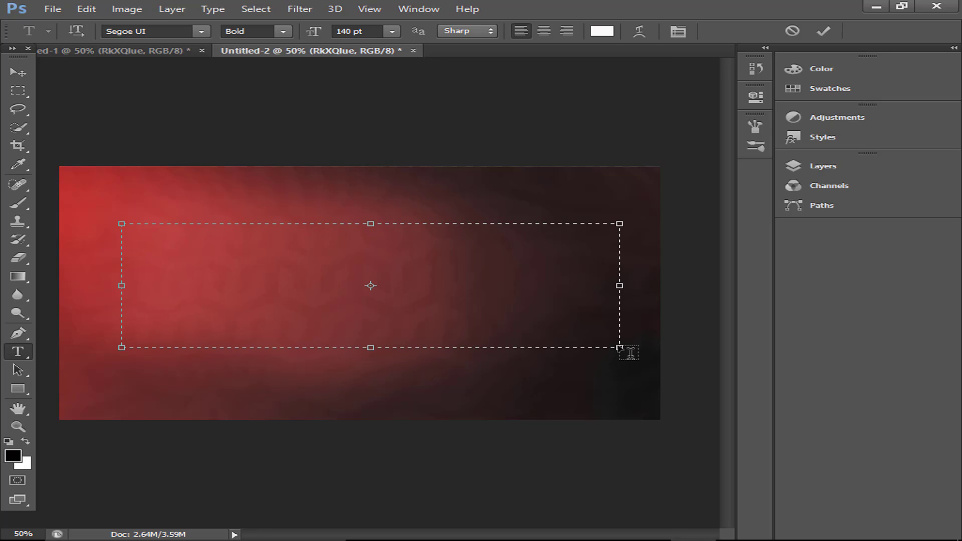
{"action": "type", "text": "H"}
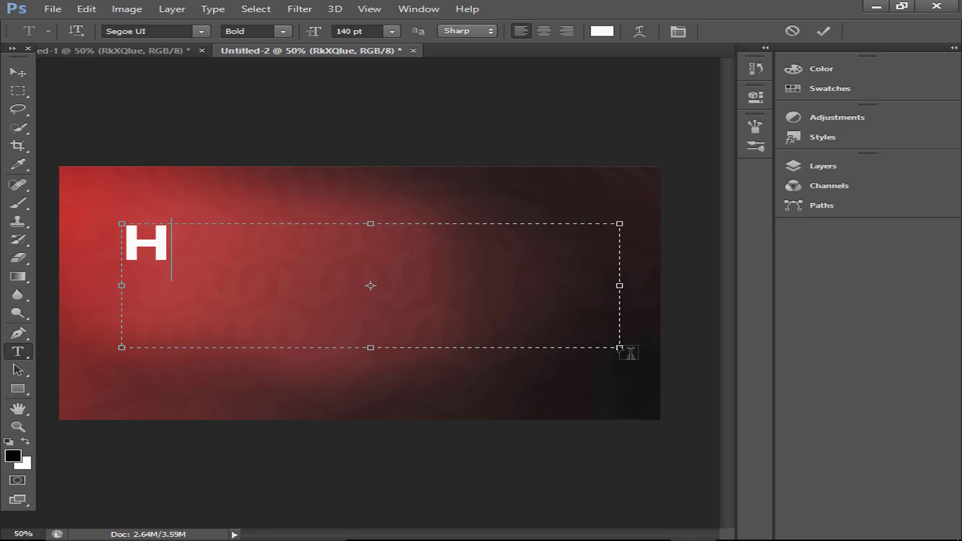
{"action": "type", "text": "PW"}
{"action": "key", "text": "BackSpace"}
{"action": "key", "text": "BackSpace"}
{"action": "type", "text": "OW TO MAKE"}
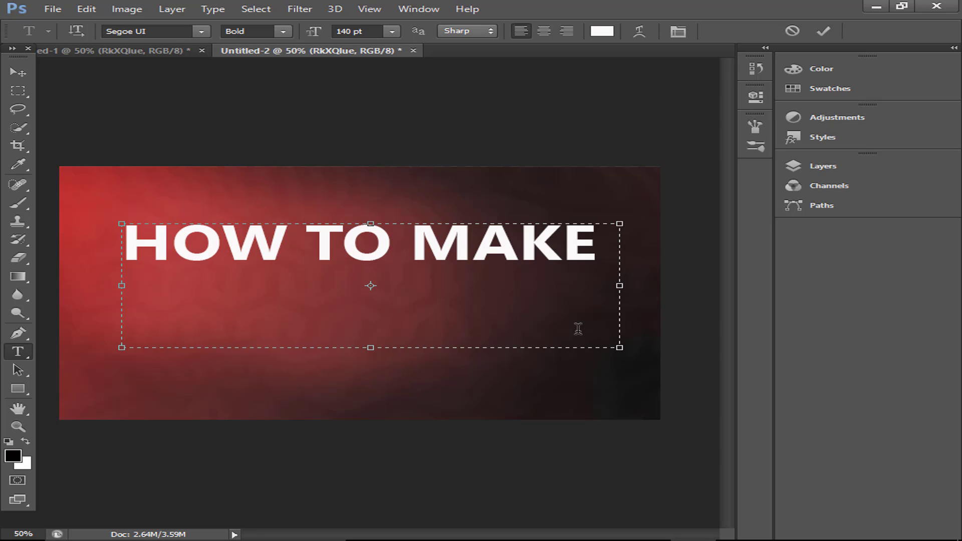
Step: Try the Luckiest Guy font on the whole "HOW TO MAKE" text and shrink its text box around the line
{"action": "key", "text": "ctrl+a"}
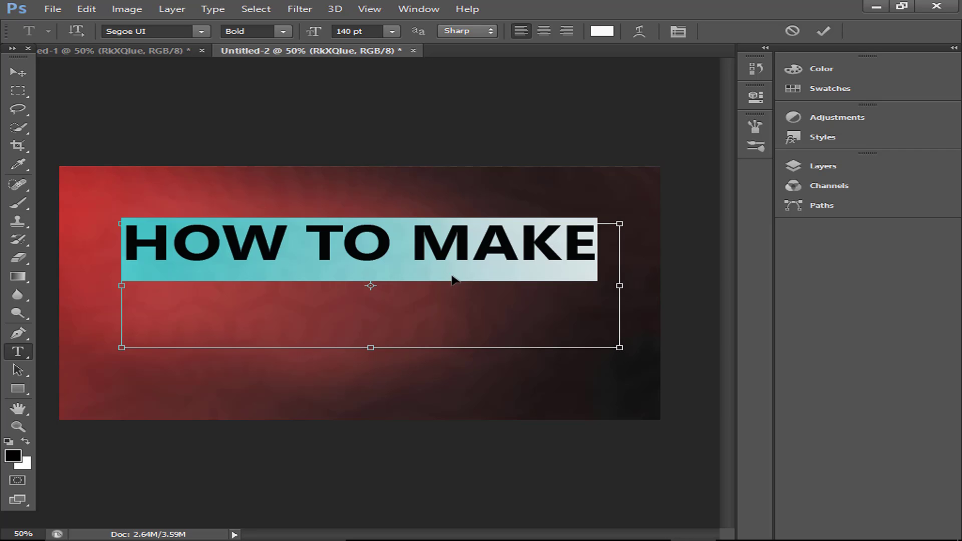
{"action": "left_click", "coordinate": [200, 32]}
{"action": "scroll", "coordinate": [206, 118], "scroll_direction": "up", "scroll_amount": 2}
{"action": "scroll", "coordinate": [208, 123], "scroll_direction": "up", "scroll_amount": 15}
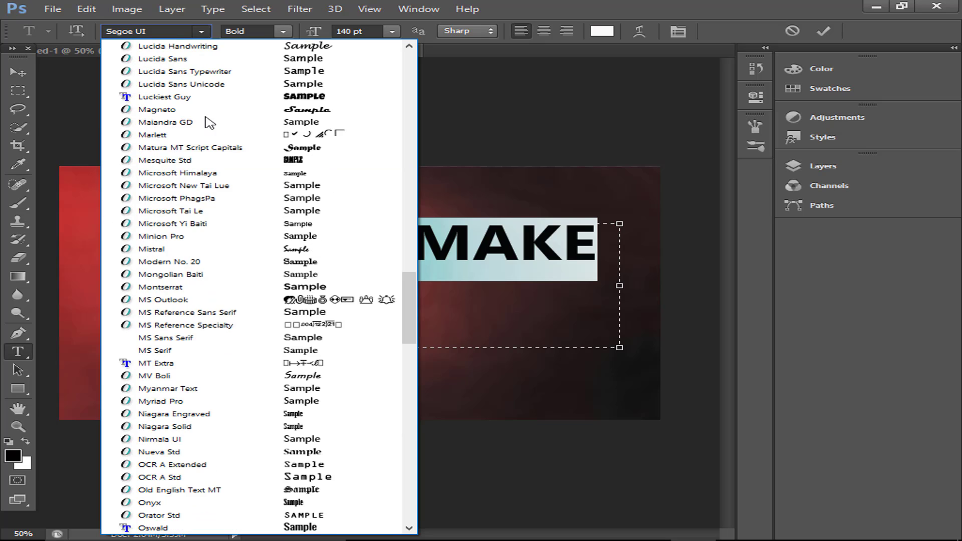
{"action": "left_click", "coordinate": [198, 97]}
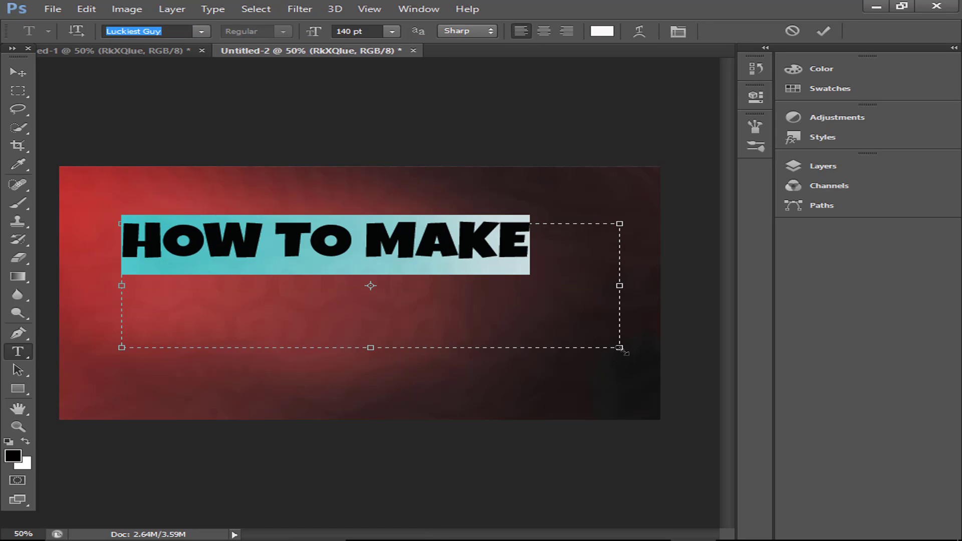
{"action": "left_click_drag", "start_coordinate": [624, 352], "coordinate": [573, 289]}
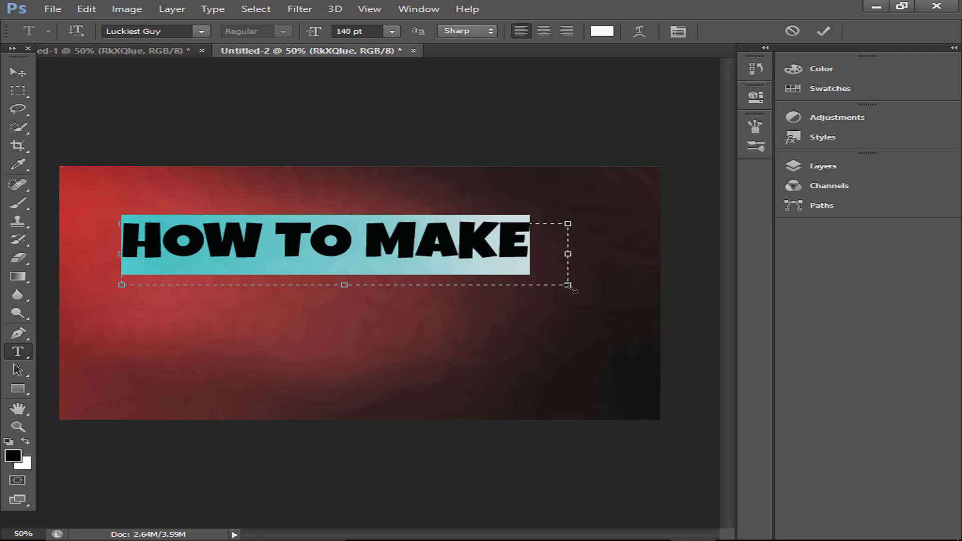
Step: Change the font of the selected "HOW TO MAKE" text to Agency FB
{"action": "left_click", "coordinate": [201, 32]}
{"action": "scroll", "coordinate": [204, 81], "scroll_direction": "up", "scroll_amount": 20}
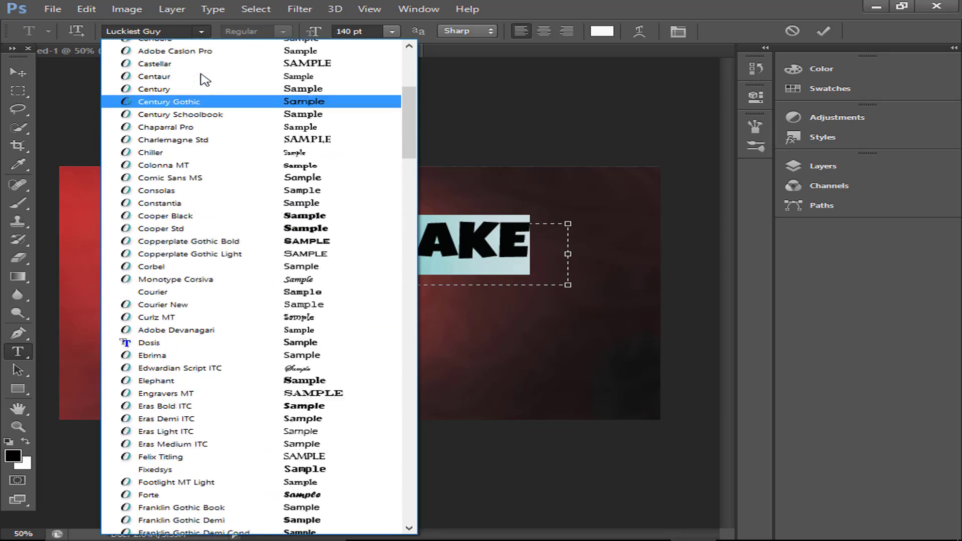
{"action": "scroll", "coordinate": [204, 80], "scroll_direction": "up", "scroll_amount": 15}
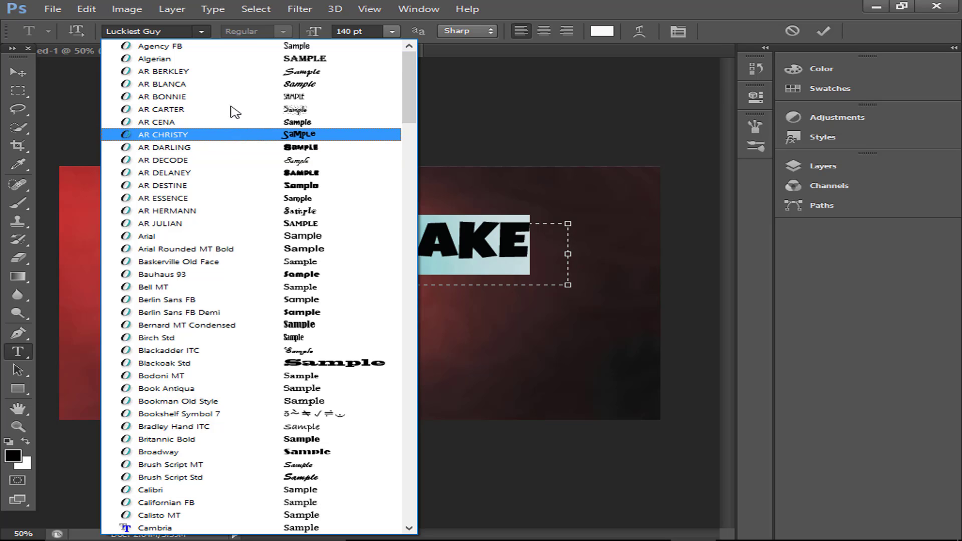
{"action": "left_click", "coordinate": [223, 47]}
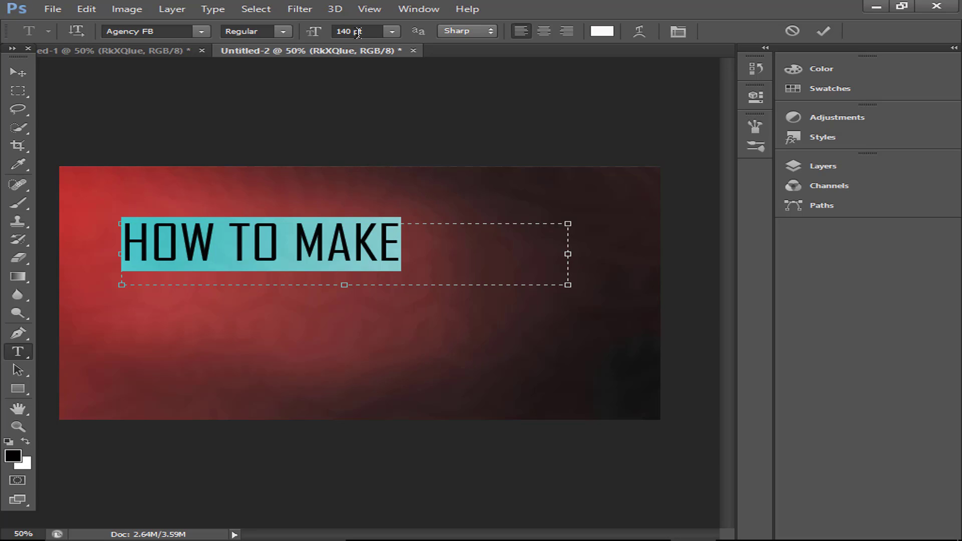
Step: Set the font size of the "HOW TO MAKE" text to 250 pt
{"action": "left_click", "coordinate": [355, 32]}
{"action": "key", "text": "BackSpace"}
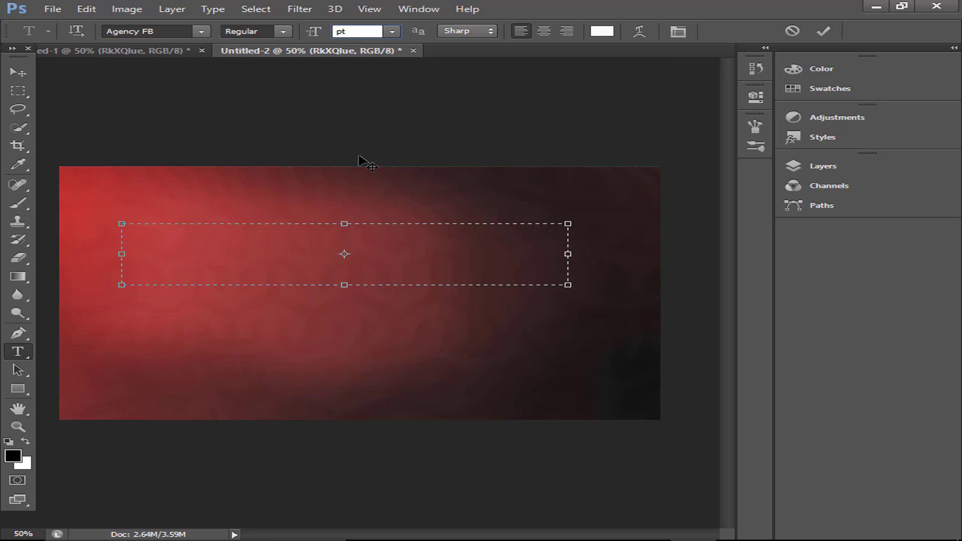
{"action": "type", "text": "200"}
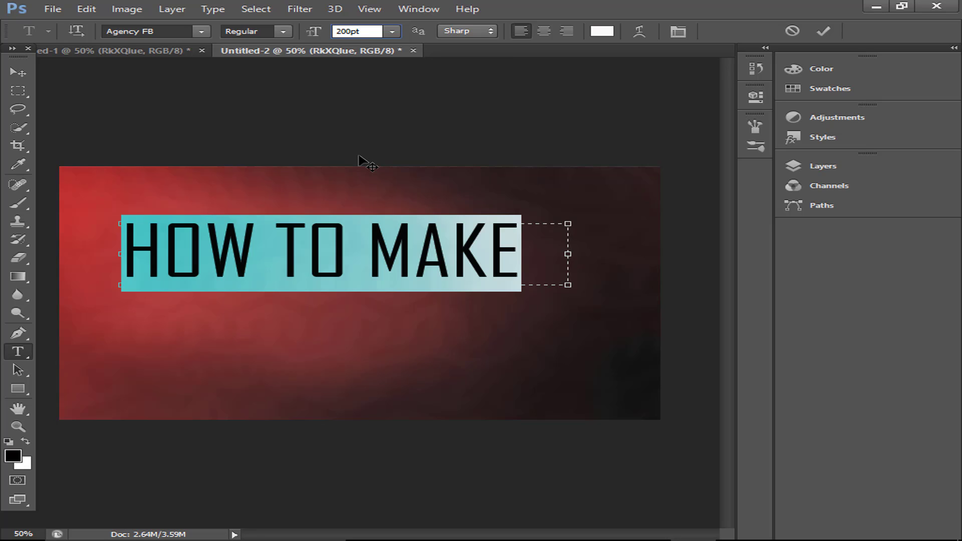
{"action": "key", "text": "BackSpace"}
{"action": "key", "text": "BackSpace"}
{"action": "key", "text": "BackSpace"}
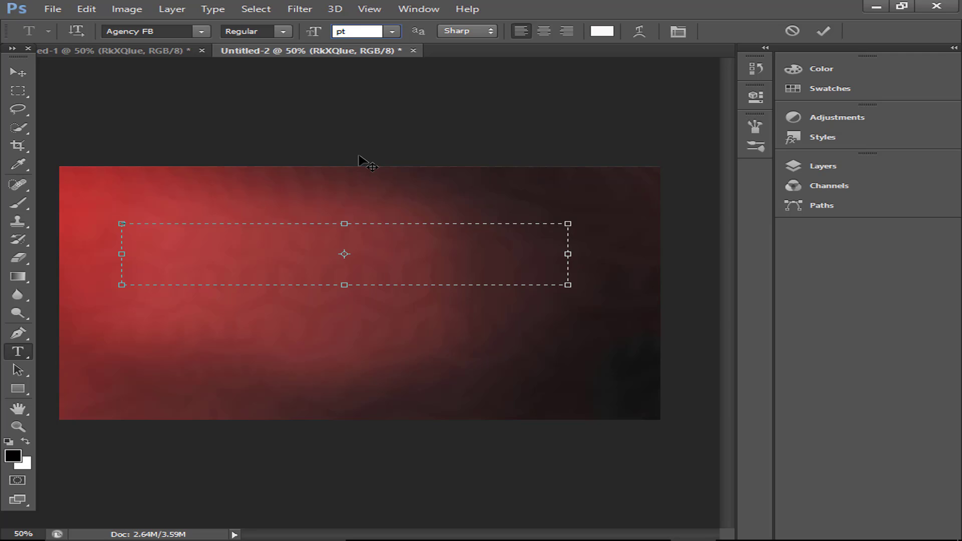
{"action": "type", "text": "250"}
Step: Enlarge the "HOW TO MAKE" text box to fit the line and move the text horizontally centred on the canvas
{"action": "left_click_drag", "start_coordinate": [568, 285], "coordinate": [623, 311]}
{"action": "left_click", "coordinate": [28, 74]}
{"action": "left_click_drag", "start_coordinate": [529, 258], "coordinate": [511, 273]}
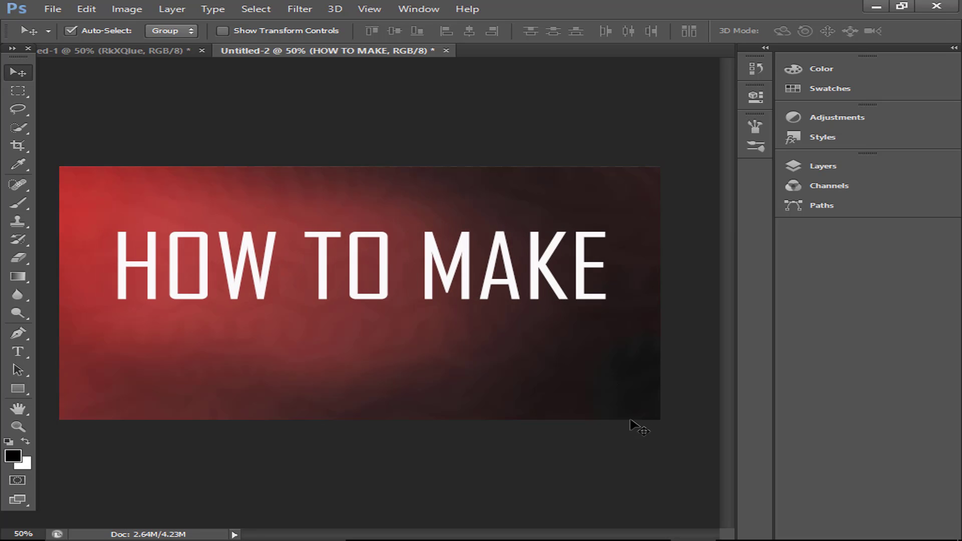
Step: Add a second text box below "HOW TO MAKE" containing "THUMBNAILS" in 250 pt Agency FB
{"action": "left_click", "coordinate": [18, 351]}
{"action": "left_click_drag", "start_coordinate": [59, 319], "coordinate": [650, 413]}
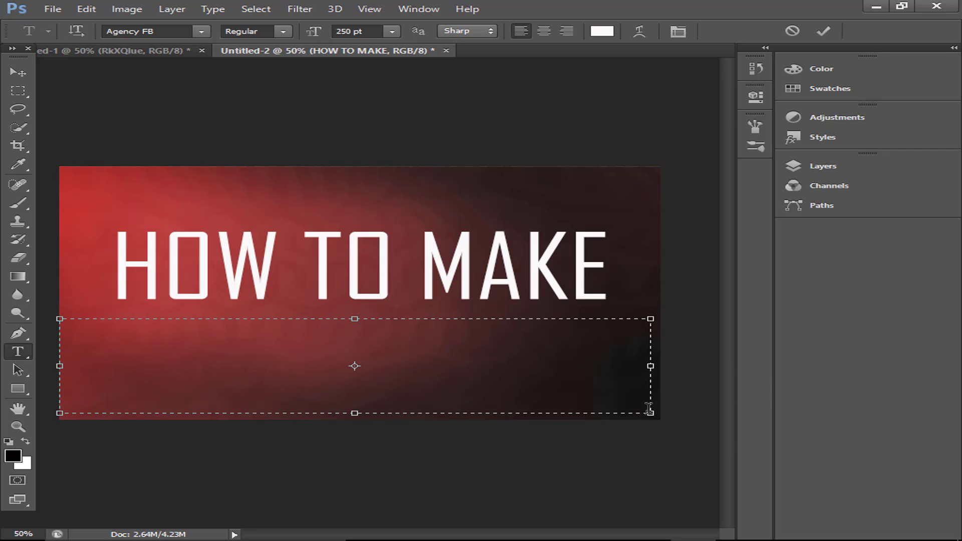
{"action": "type", "text": "Thu"}
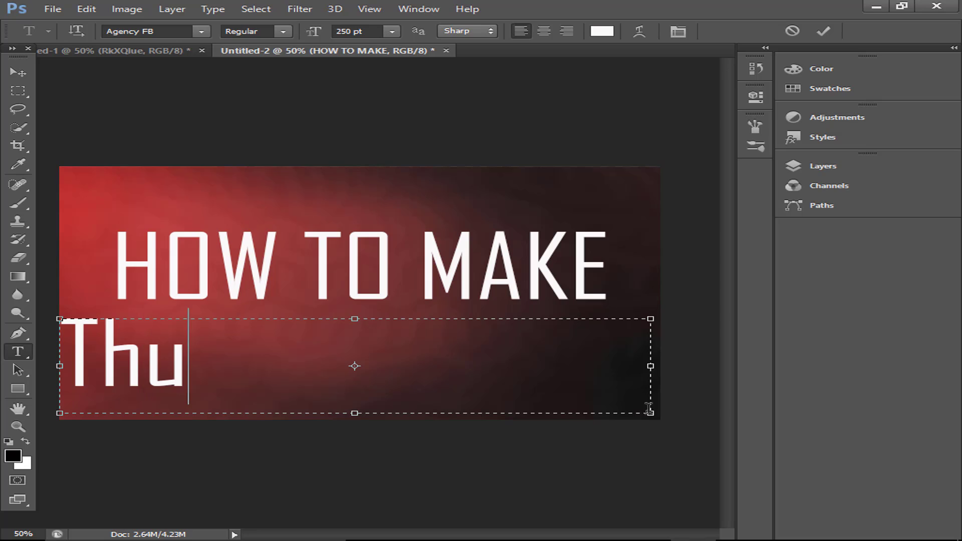
{"action": "key", "text": "BackSpace"}
{"action": "key", "text": "BackSpace"}
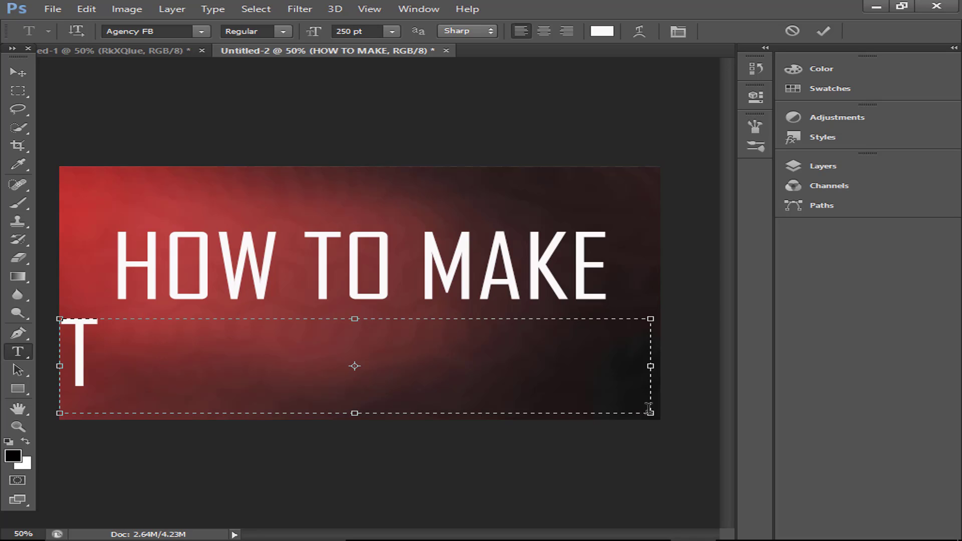
{"action": "type", "text": "HU"}
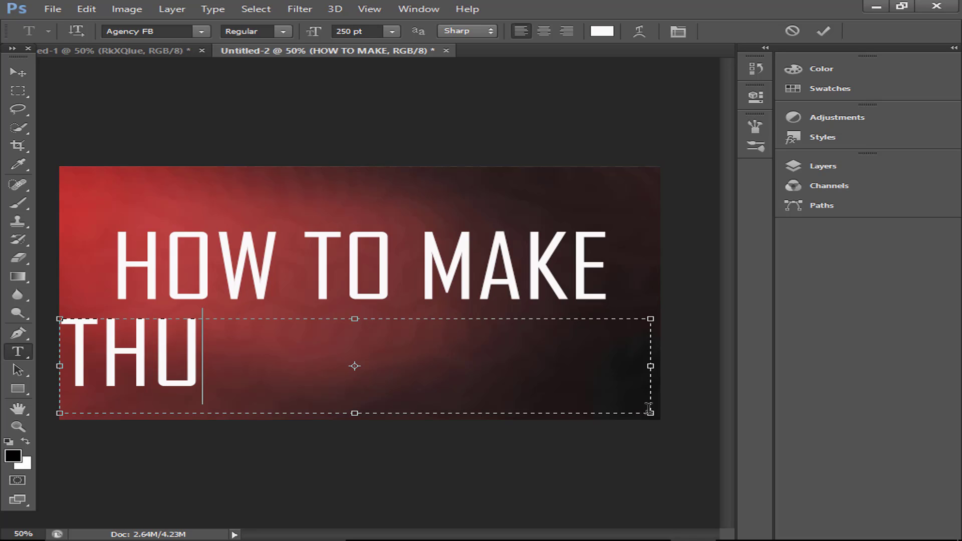
{"action": "type", "text": "MBNAILS"}
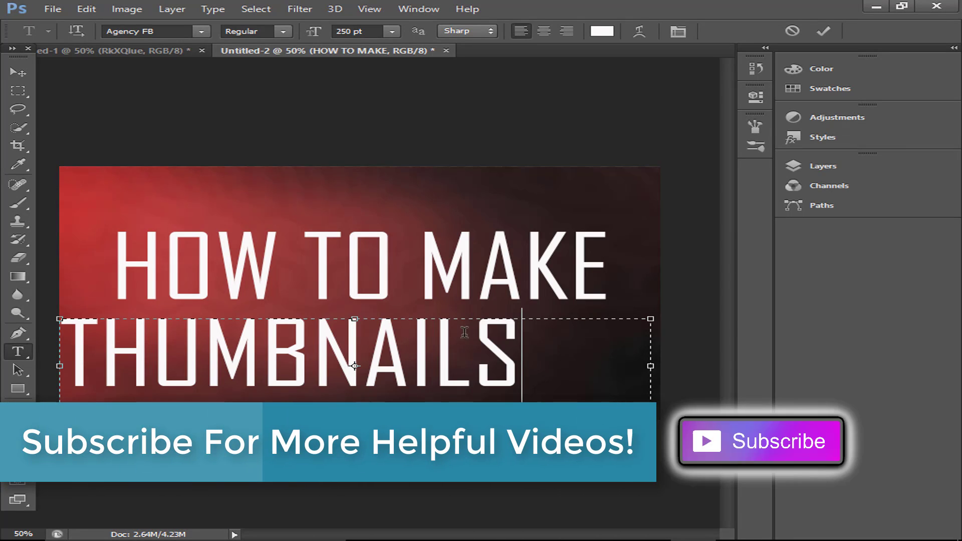
Step: Centre "THUMBNAILS" beneath "HOW TO MAKE" and adjust both lines vertically so they are evenly spaced on the canvas
{"action": "left_click", "coordinate": [18, 71]}
{"action": "left_click_drag", "start_coordinate": [275, 370], "coordinate": [341, 374]}
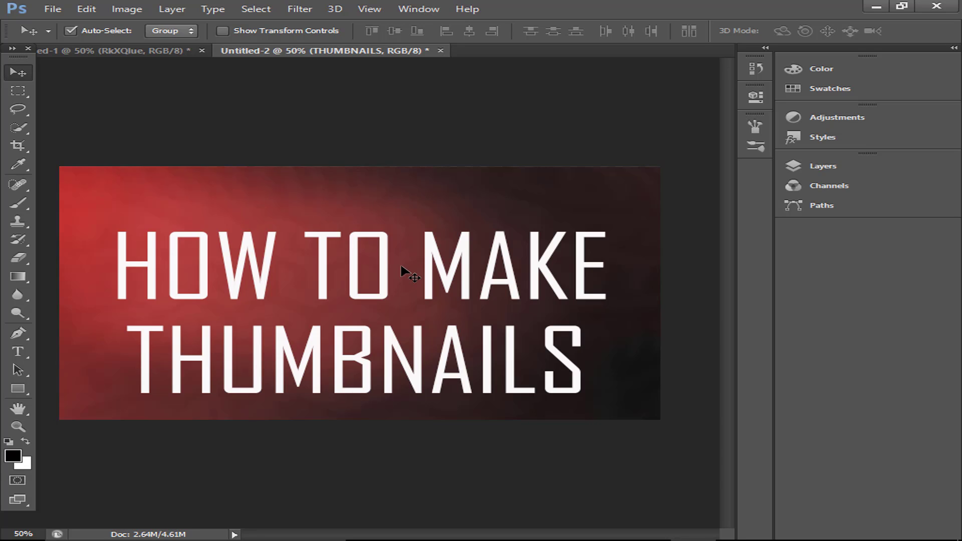
{"action": "left_click_drag", "start_coordinate": [408, 273], "coordinate": [404, 253]}
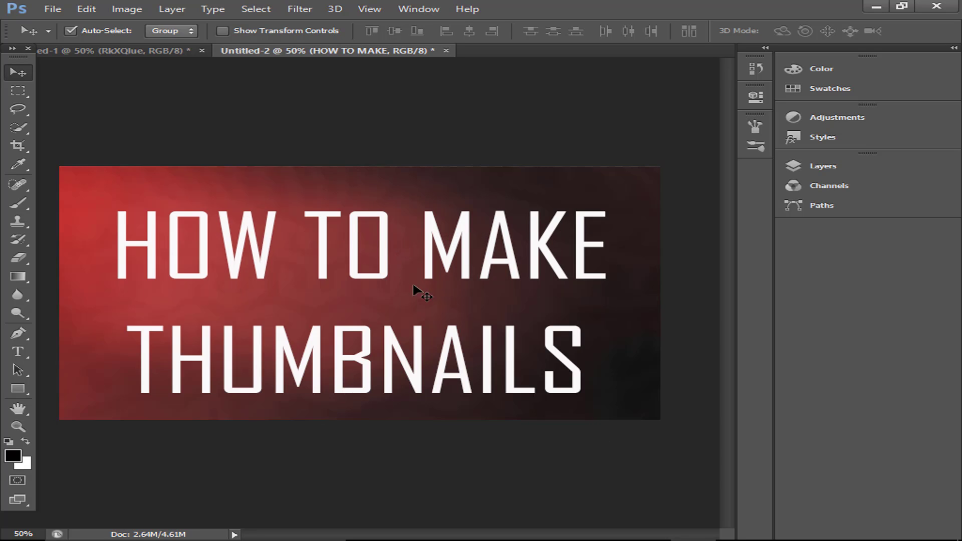
{"action": "mouse_move", "coordinate": [400, 346]}
{"action": "left_mouse_down"}
{"action": "mouse_move", "coordinate": [404, 335]}
{"action": "mouse_move", "coordinate": [406, 355]}
{"action": "left_mouse_up"}
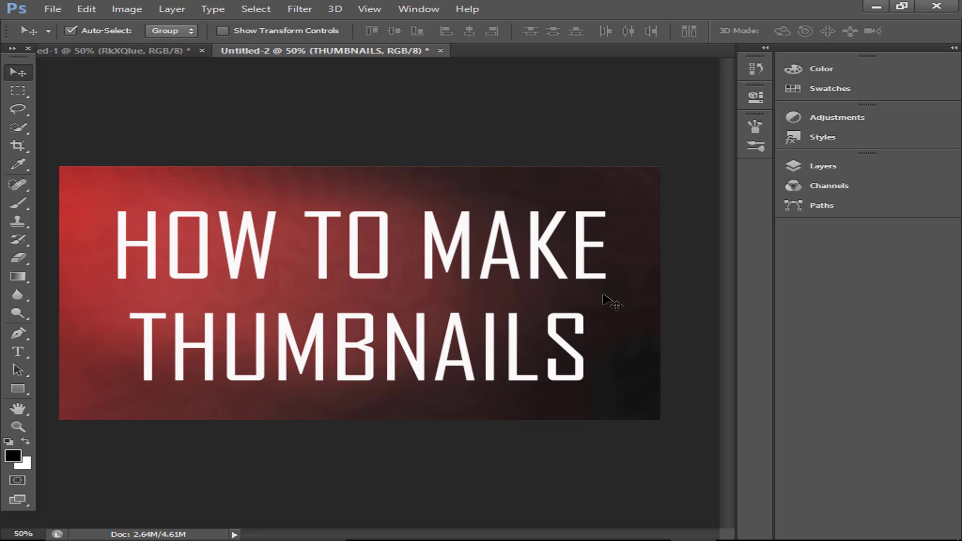
Step: Place the Shocked-emoji image from the desktop into the thumbnail document
{"action": "left_click", "coordinate": [52, 9]}
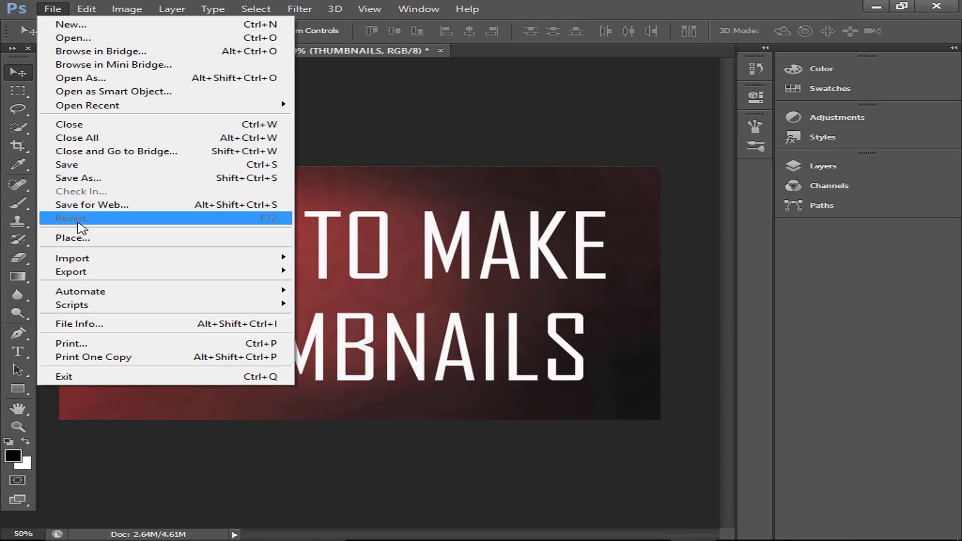
{"action": "left_click", "coordinate": [75, 239]}
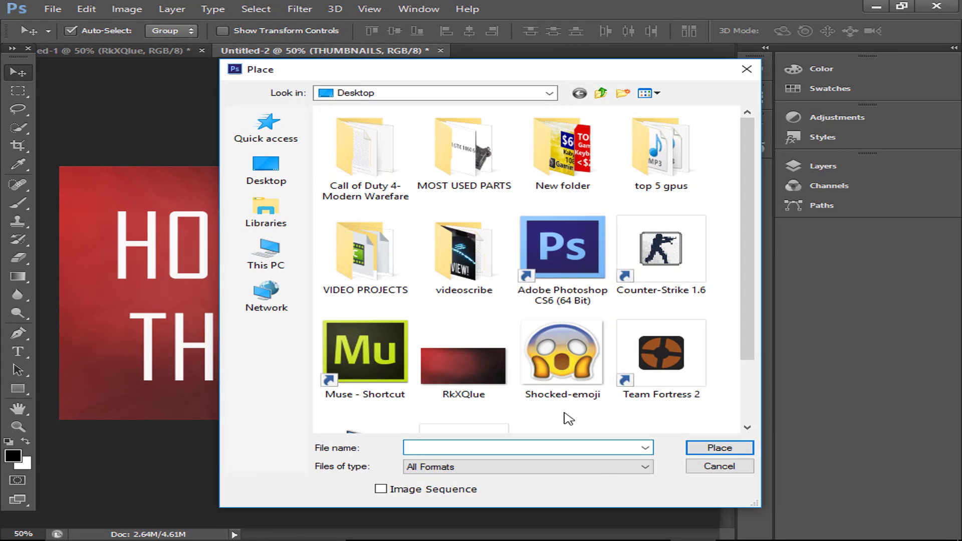
{"action": "scroll", "coordinate": [554, 388], "scroll_direction": "down", "scroll_amount": 2}
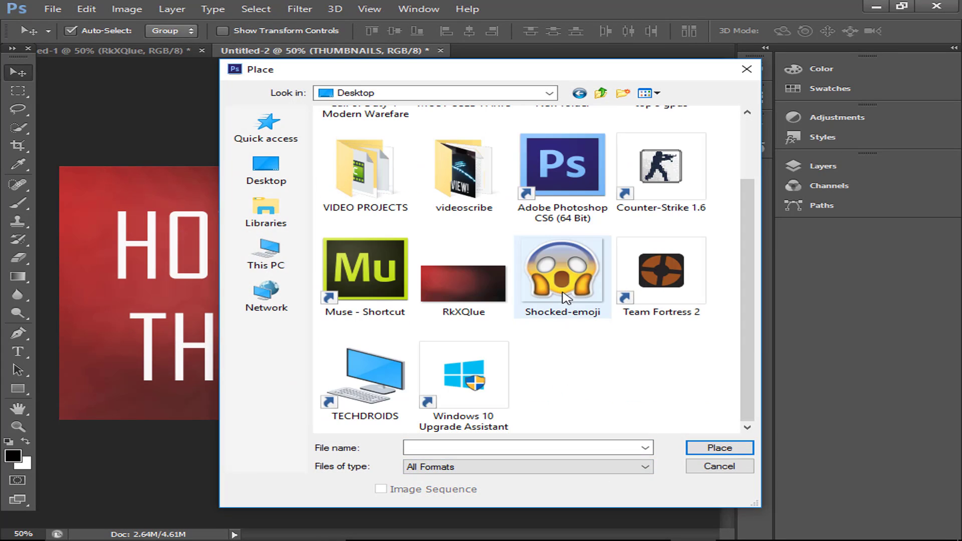
{"action": "double_click", "coordinate": [564, 303]}
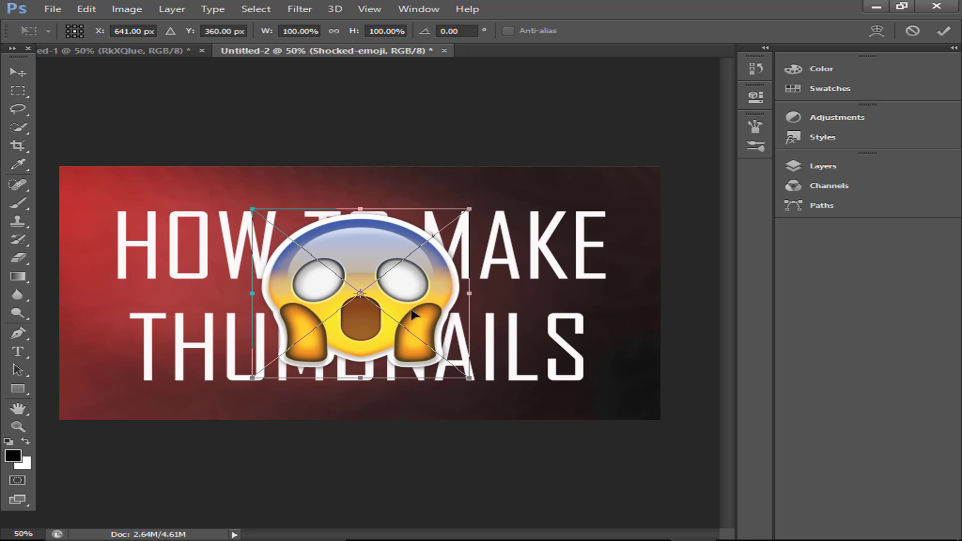
Step: Rotate the placed emoji about 17.45°, move it over the right end of the text, and commit the placement
{"action": "left_click_drag", "start_coordinate": [412, 315], "coordinate": [545, 318]}
{"action": "left_click_drag", "start_coordinate": [613, 196], "coordinate": [694, 218]}
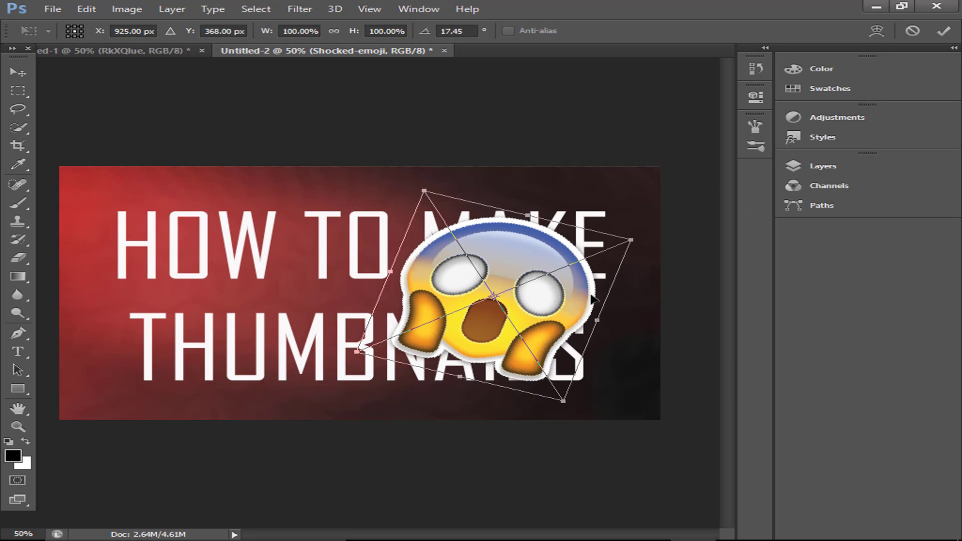
{"action": "left_click_drag", "start_coordinate": [593, 299], "coordinate": [660, 281]}
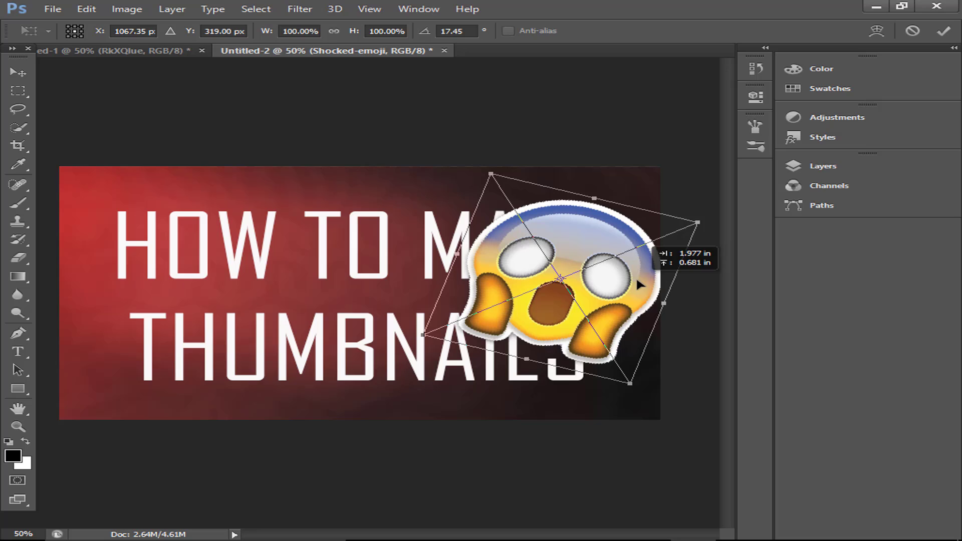
{"action": "left_click", "coordinate": [846, 163]}
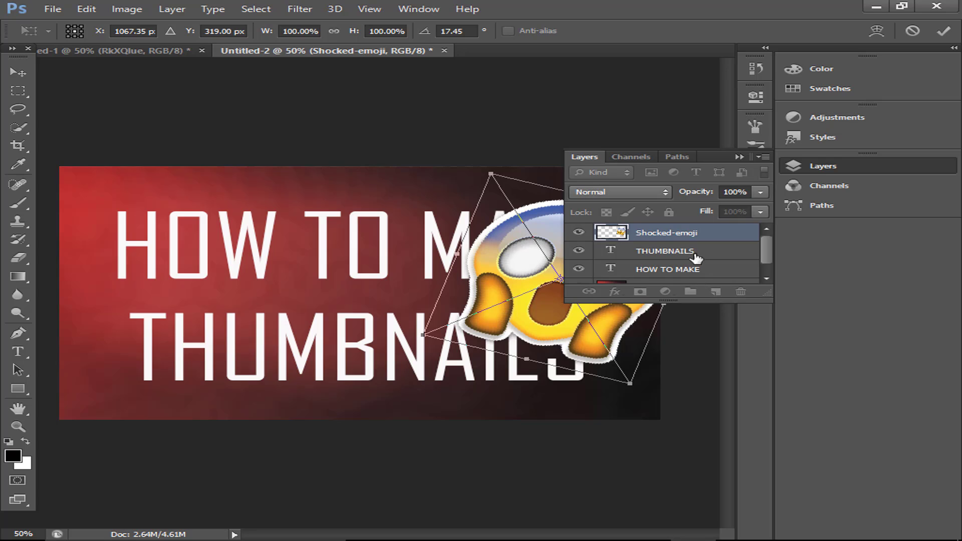
{"action": "left_click", "coordinate": [940, 30]}
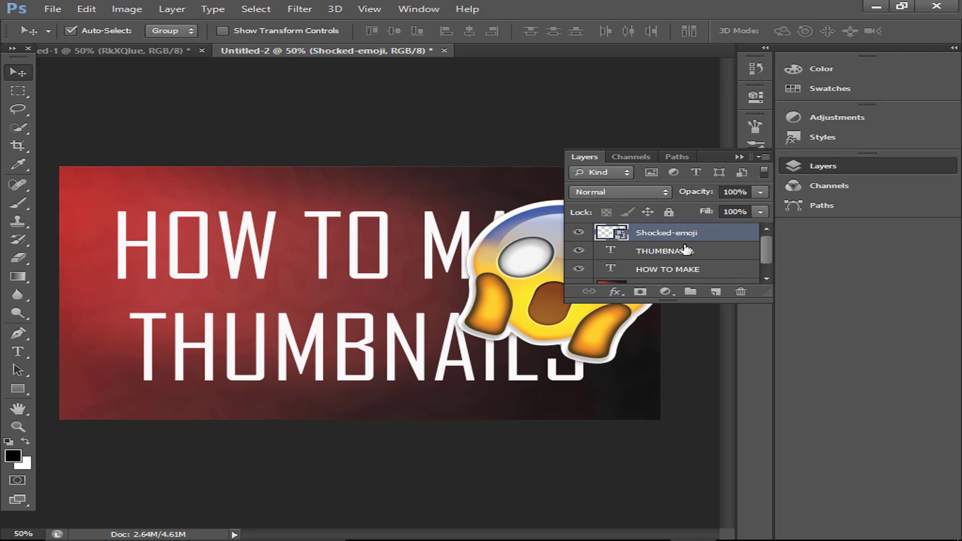
Step: Move the Shocked-emoji layer beneath both text layers, then delete it
{"action": "left_click_drag", "start_coordinate": [683, 235], "coordinate": [684, 273]}
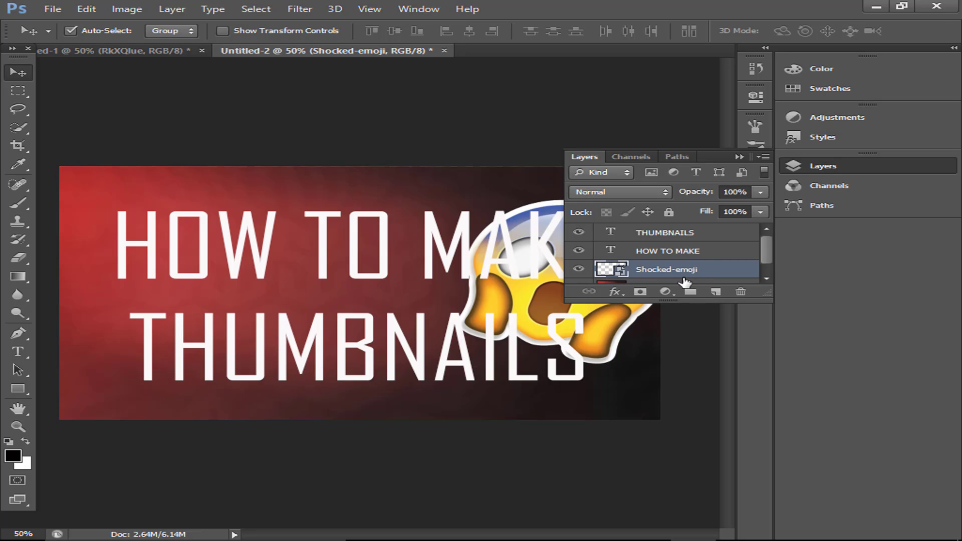
{"action": "key", "text": "Delete"}
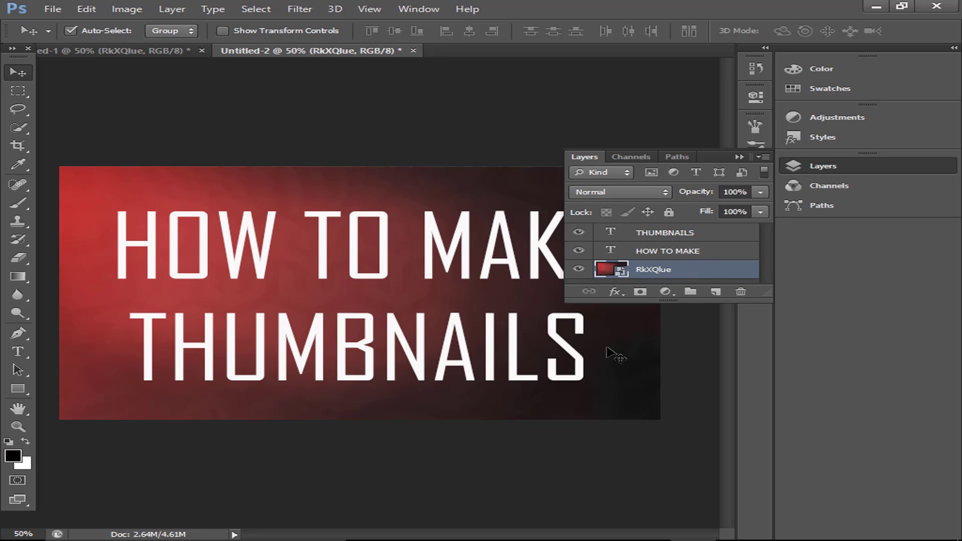
{"action": "left_click", "coordinate": [738, 157]}
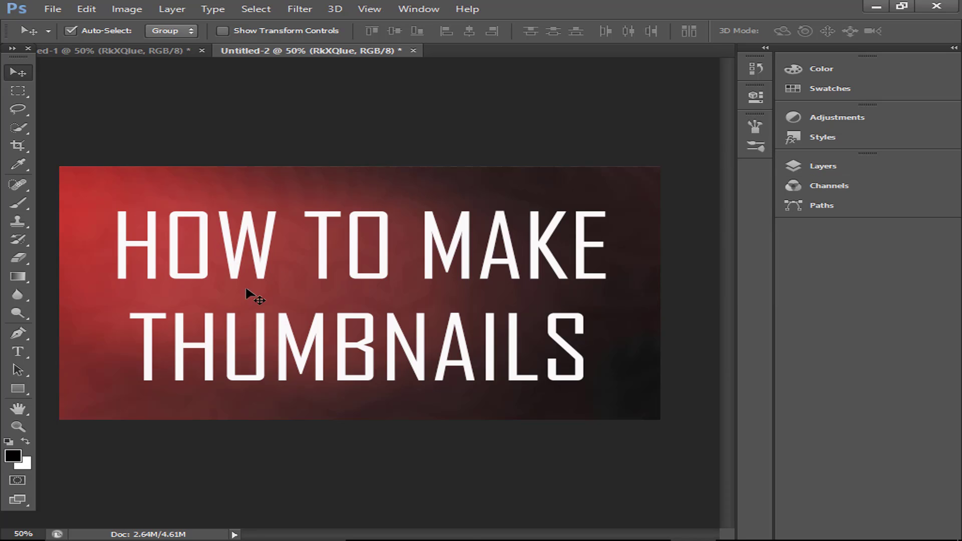
Step: Add a 10 px black outside stroke to the "HOW TO MAKE" text layer
{"action": "left_click", "coordinate": [855, 162]}
{"action": "right_click", "coordinate": [667, 256]}
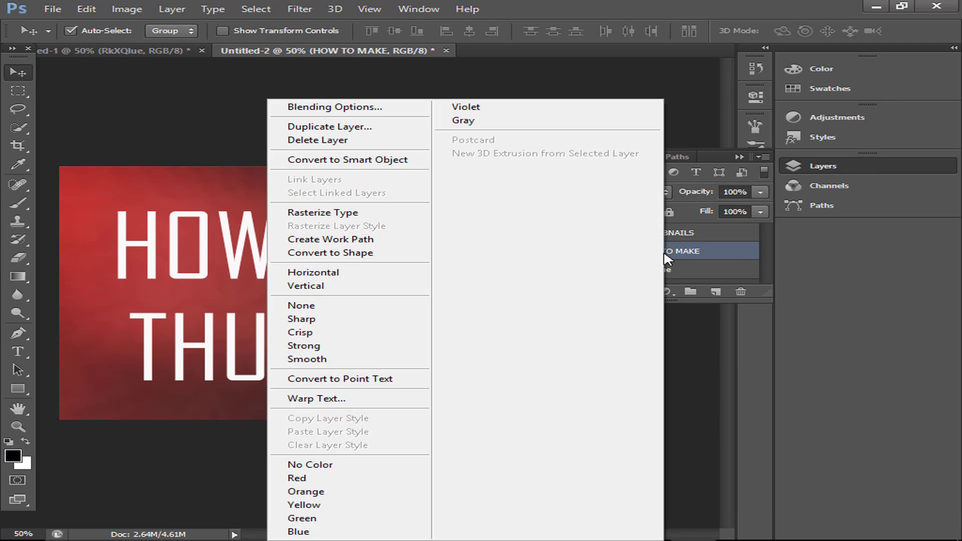
{"action": "left_click", "coordinate": [376, 117]}
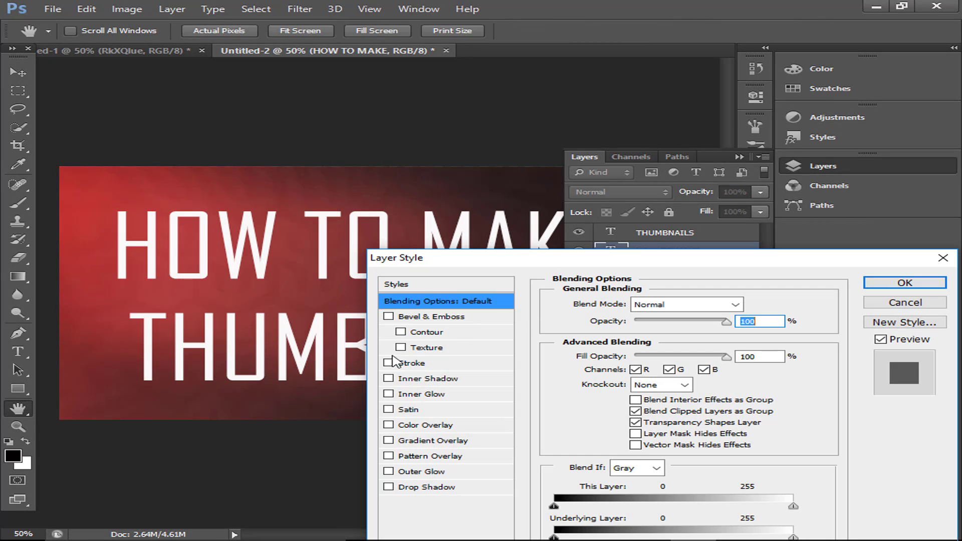
{"action": "left_click", "coordinate": [389, 363]}
{"action": "left_click", "coordinate": [412, 363]}
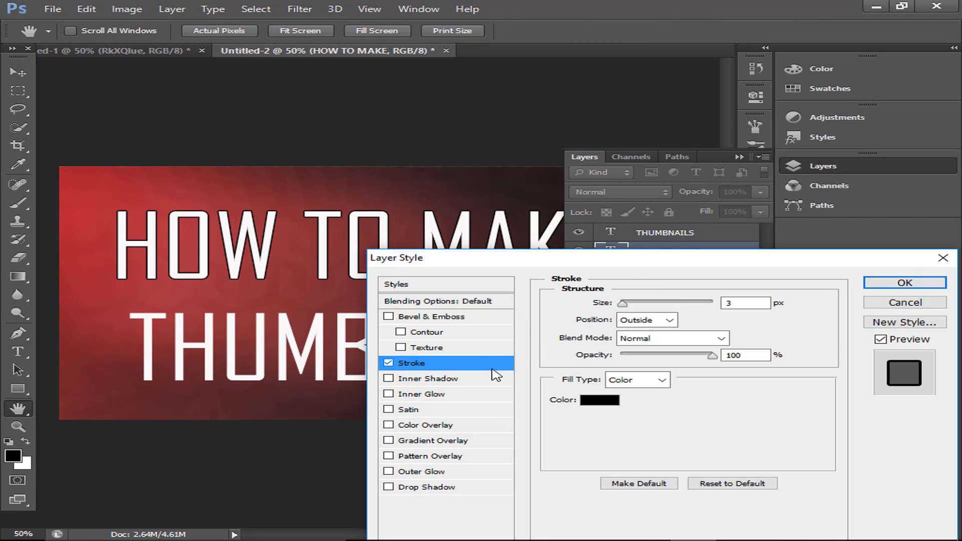
{"action": "left_click_drag", "start_coordinate": [623, 303], "coordinate": [630, 305]}
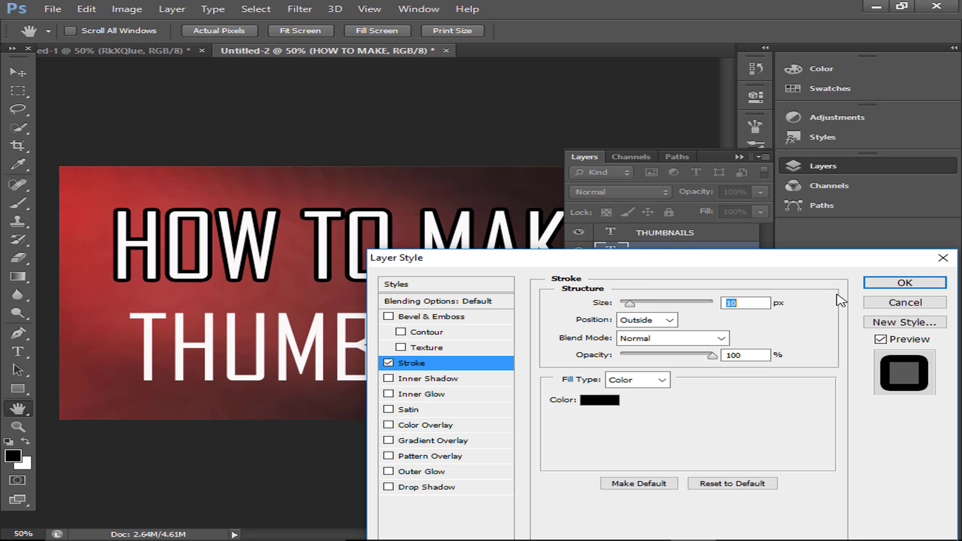
{"action": "left_click", "coordinate": [906, 284]}
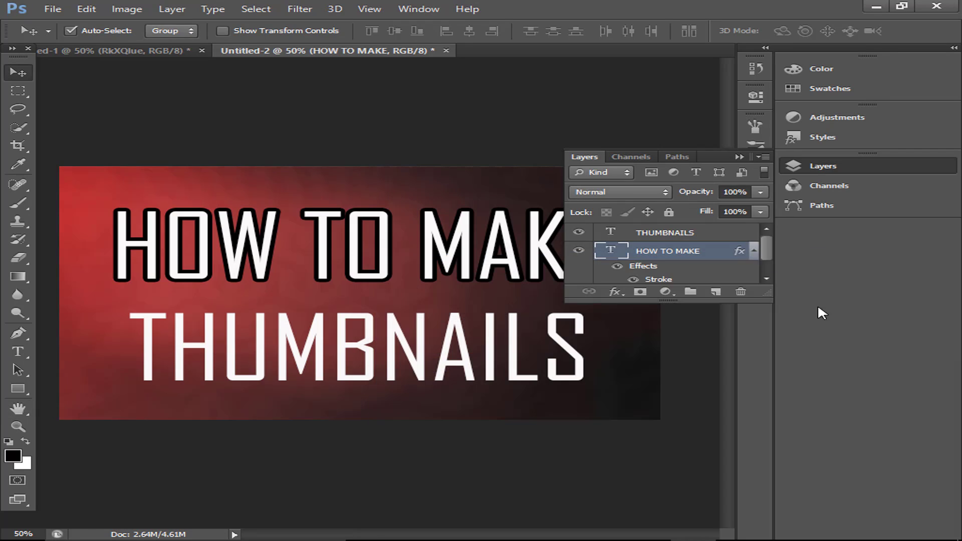
Step: Add a drop shadow with 35% spread and 57 px size to the "HOW TO MAKE" layer
{"action": "right_click", "coordinate": [643, 254]}
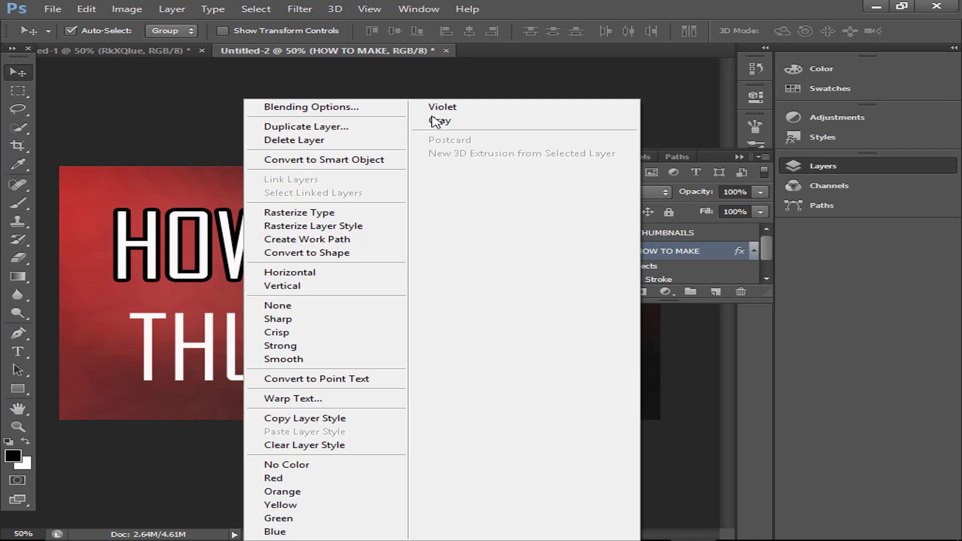
{"action": "left_click", "coordinate": [307, 105]}
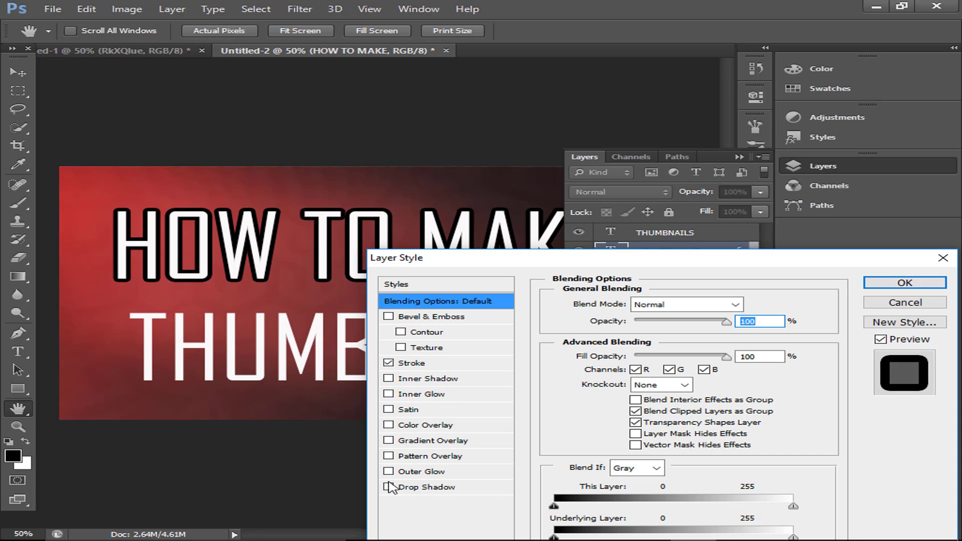
{"action": "left_click", "coordinate": [390, 487]}
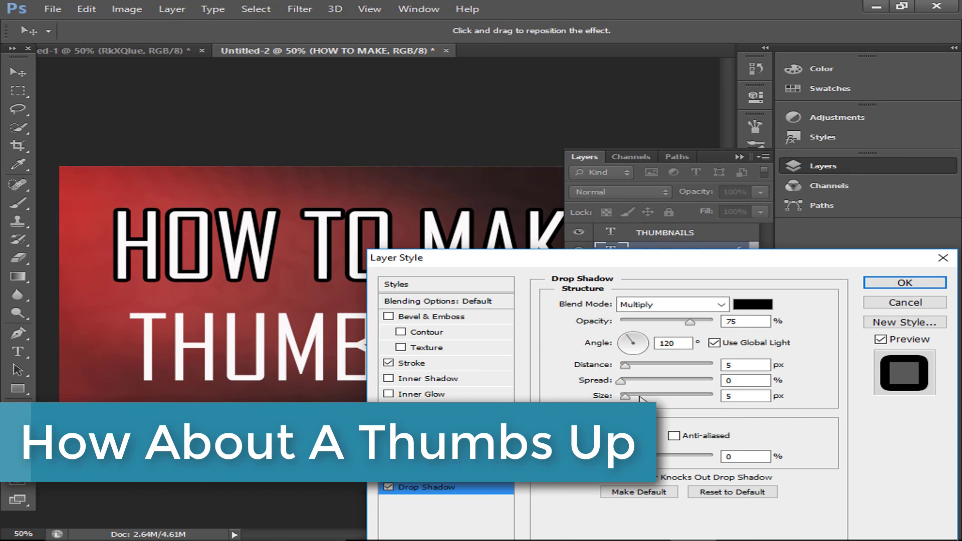
{"action": "left_click_drag", "start_coordinate": [639, 396], "coordinate": [653, 382]}
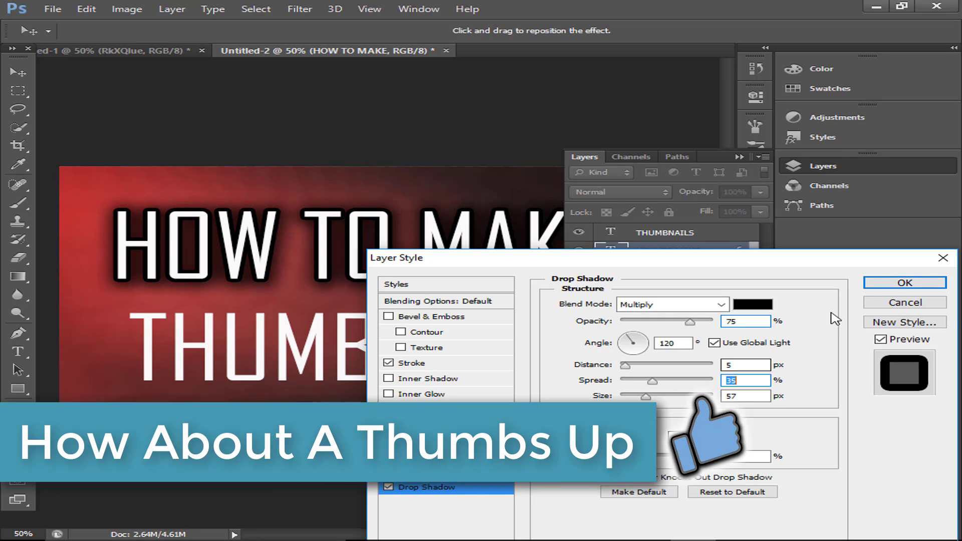
{"action": "left_click", "coordinate": [876, 283]}
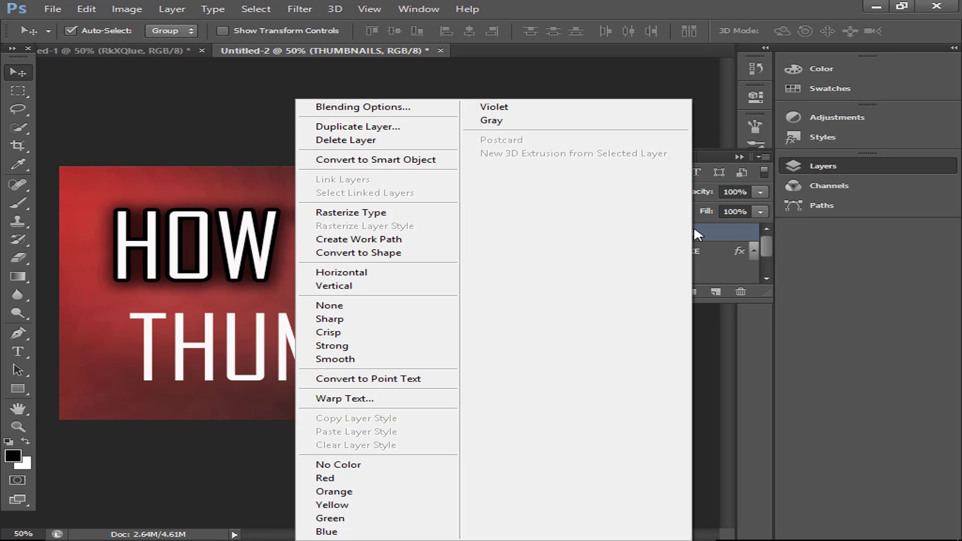
Step: Give the "THUMBNAILS" text layer an 8 px black outside stroke
{"action": "right_click", "coordinate": [692, 233]}
{"action": "left_click", "coordinate": [375, 108]}
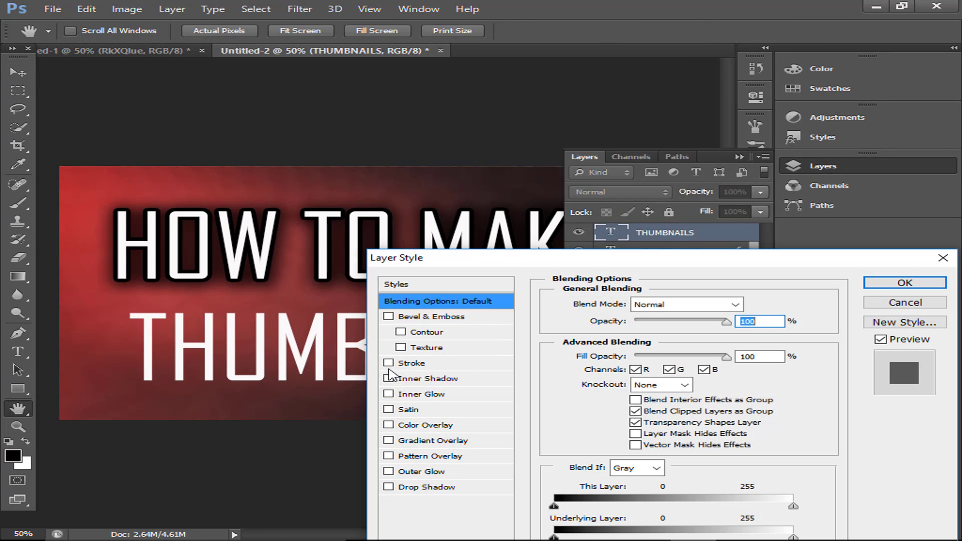
{"action": "left_click", "coordinate": [389, 363]}
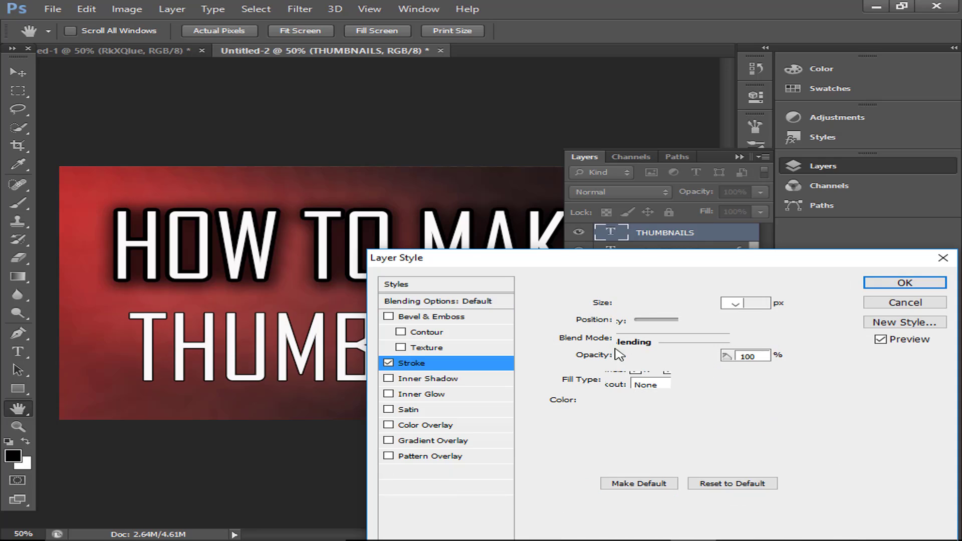
{"action": "left_click_drag", "start_coordinate": [623, 303], "coordinate": [627, 306]}
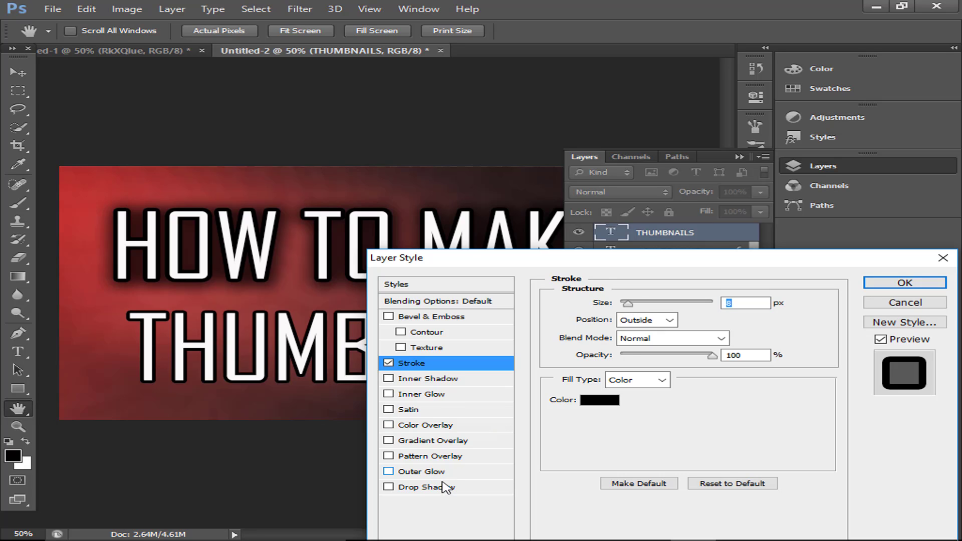
Step: Enable an outer glow on "THUMBNAILS" and add a drop shadow with 21% spread and 46 px size
{"action": "left_click", "coordinate": [439, 474]}
{"action": "left_click", "coordinate": [399, 490]}
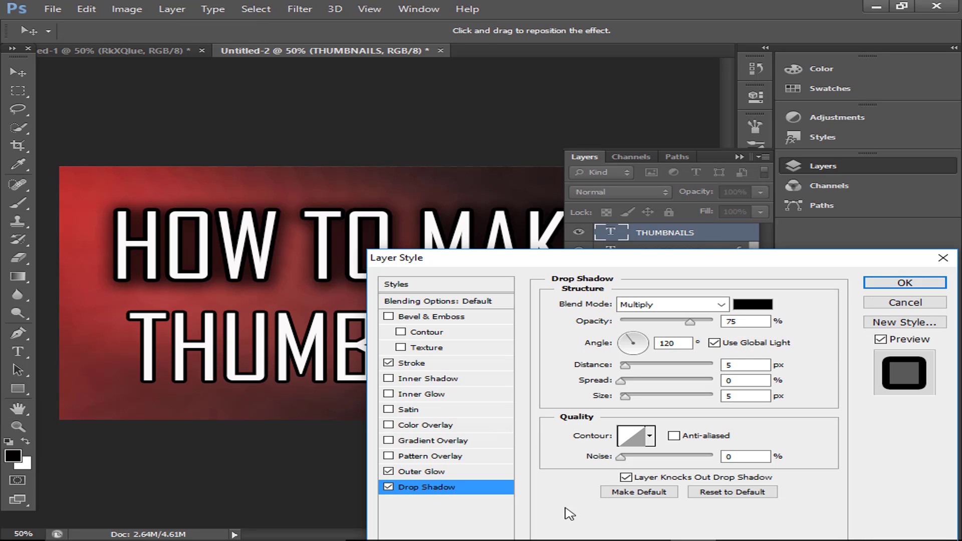
{"action": "left_click_drag", "start_coordinate": [625, 396], "coordinate": [645, 386]}
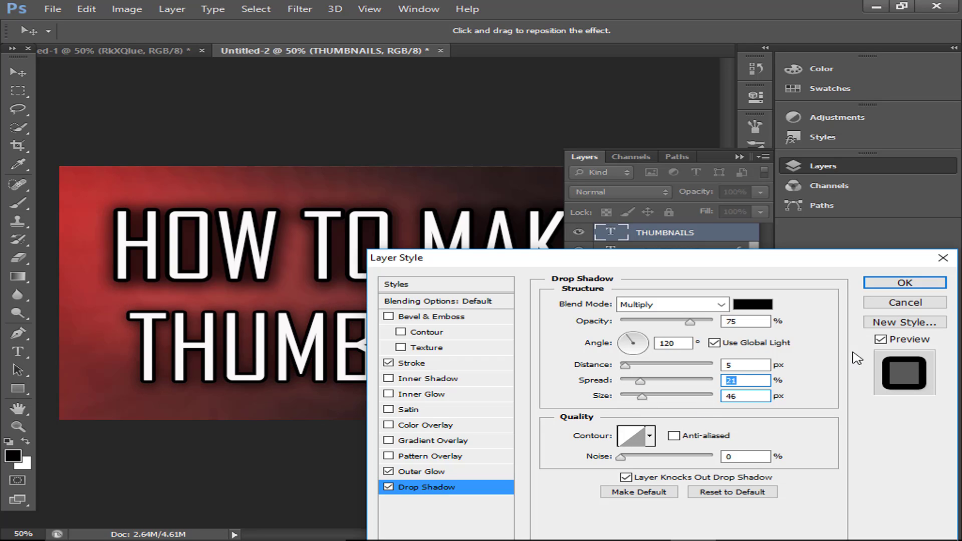
Step: Reduce the outer glow of "THUMBNAILS" to 1 px and apply the layer styles
{"action": "left_click", "coordinate": [430, 471]}
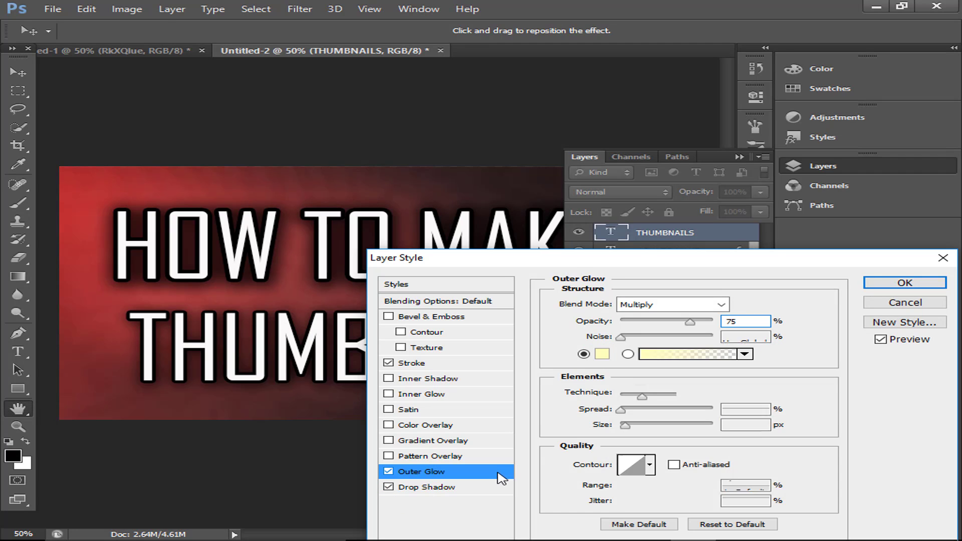
{"action": "mouse_move", "coordinate": [634, 427]}
{"action": "left_mouse_down"}
{"action": "mouse_move", "coordinate": [650, 430]}
{"action": "mouse_move", "coordinate": [621, 440]}
{"action": "left_mouse_up"}
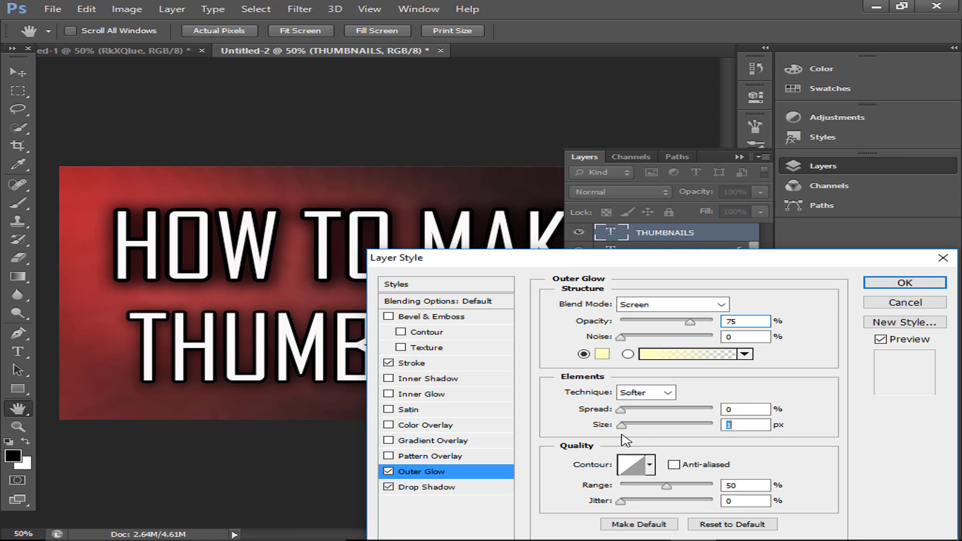
{"action": "left_click", "coordinate": [881, 283]}
{"action": "key", "text": "v"}
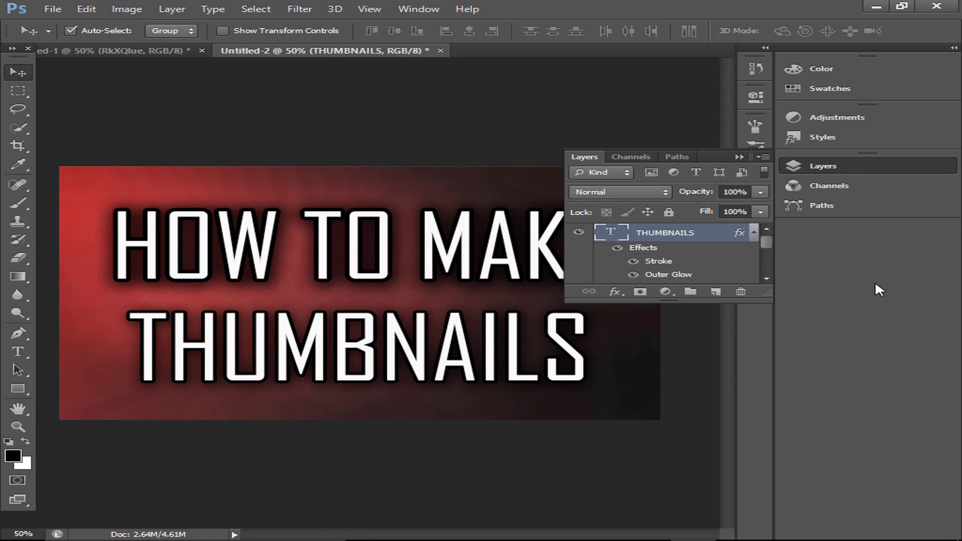
{"action": "left_click", "coordinate": [738, 156]}
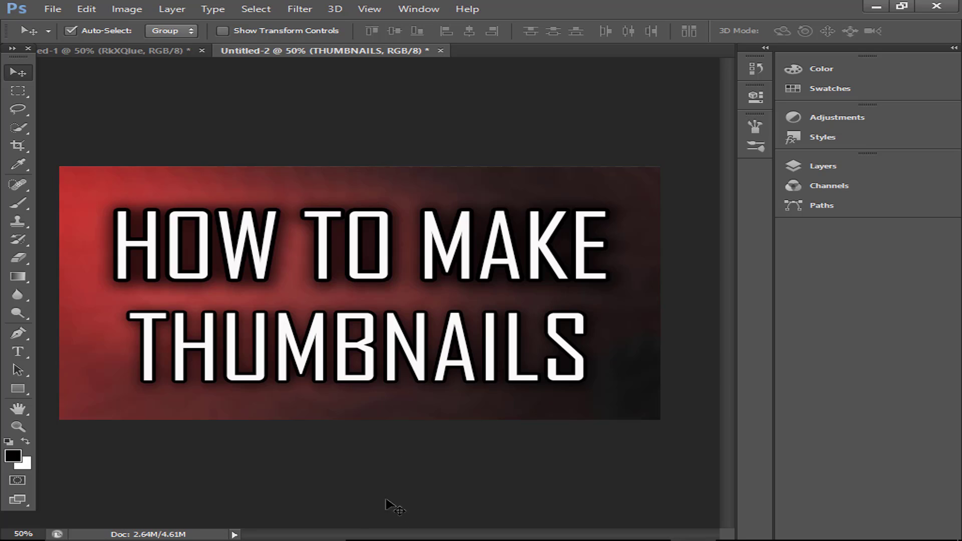
Step: Switch to Google Chrome and search Google Images for "YOUTUBE LOGO PNG"
{"action": "key", "text": "super"}
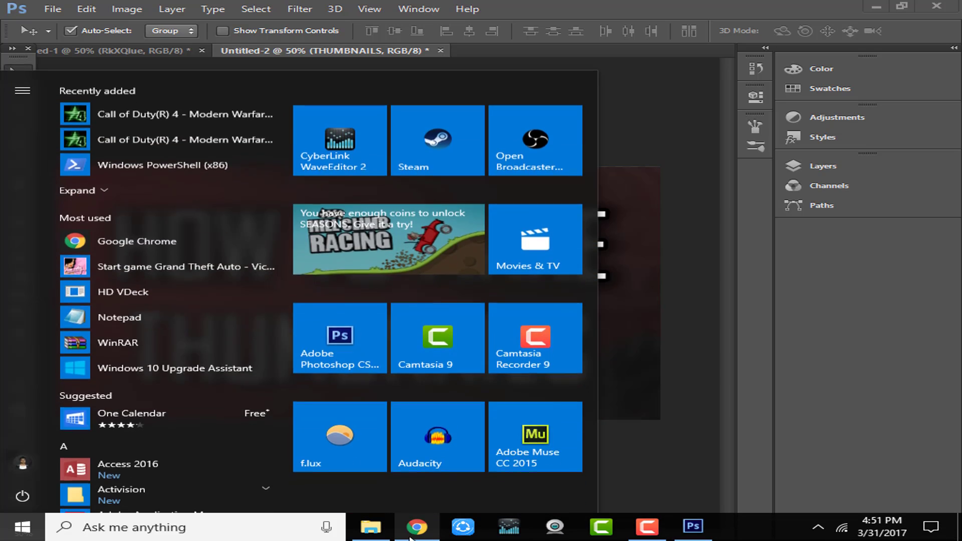
{"action": "left_click", "coordinate": [415, 528]}
{"action": "scroll", "coordinate": [408, 468], "scroll_direction": "up", "scroll_amount": 5}
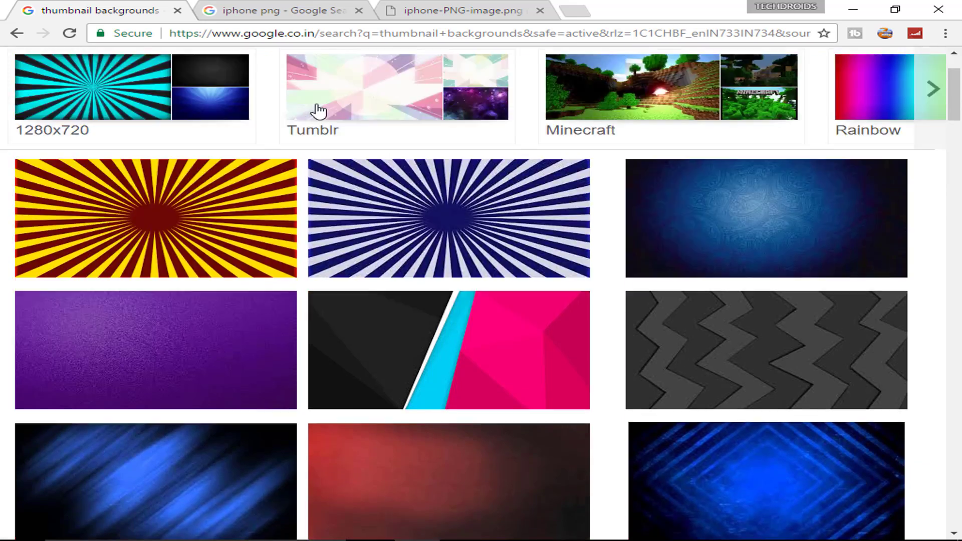
{"action": "left_click", "coordinate": [334, 70]}
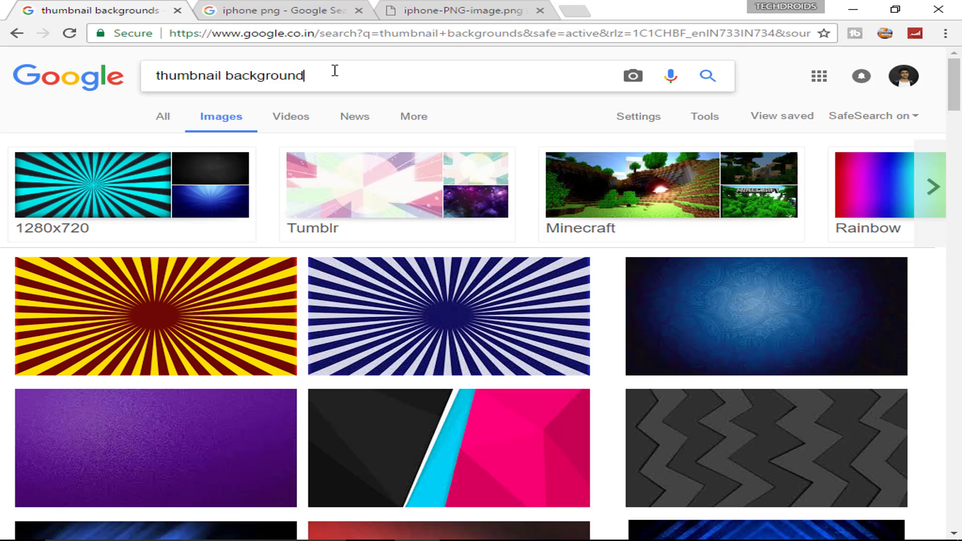
{"action": "key", "text": "BackSpace"}
{"action": "key", "text": "BackSpace"}
{"action": "key", "text": "BackSpace"}
{"action": "key", "text": "BackSpace"}
{"action": "key", "text": "BackSpace"}
{"action": "key", "text": "BackSpace"}
{"action": "key", "text": "BackSpace"}
{"action": "key", "text": "BackSpace"}
{"action": "key", "text": "BackSpace"}
{"action": "key", "text": "BackSpace"}
{"action": "key", "text": "BackSpace"}
{"action": "key", "text": "BackSpace"}
{"action": "key", "text": "BackSpace"}
{"action": "key", "text": "BackSpace"}
{"action": "key", "text": "BackSpace"}
{"action": "key", "text": "BackSpace"}
{"action": "key", "text": "BackSpace"}
{"action": "key", "text": "BackSpace"}
{"action": "type", "text": "YO"}
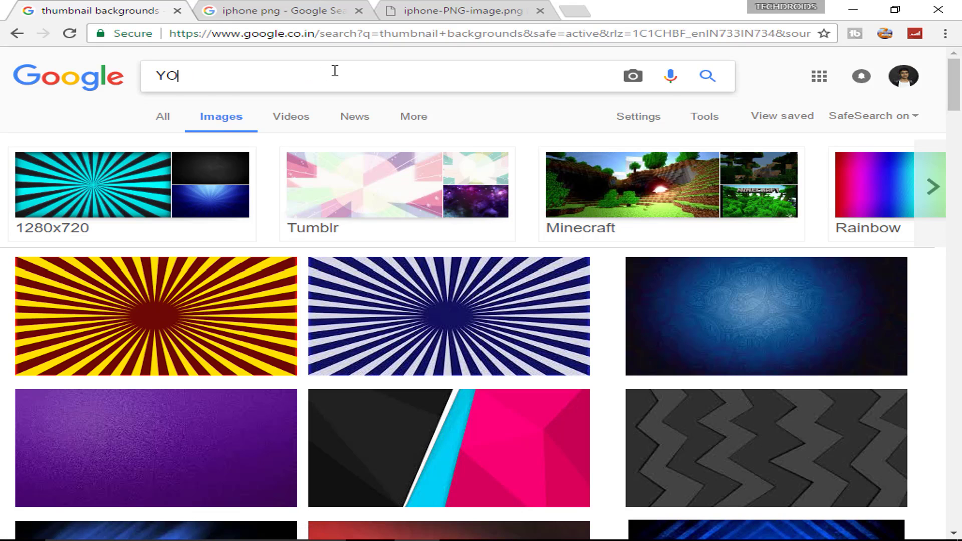
{"action": "type", "text": "UTUBE LOGO PNG"}
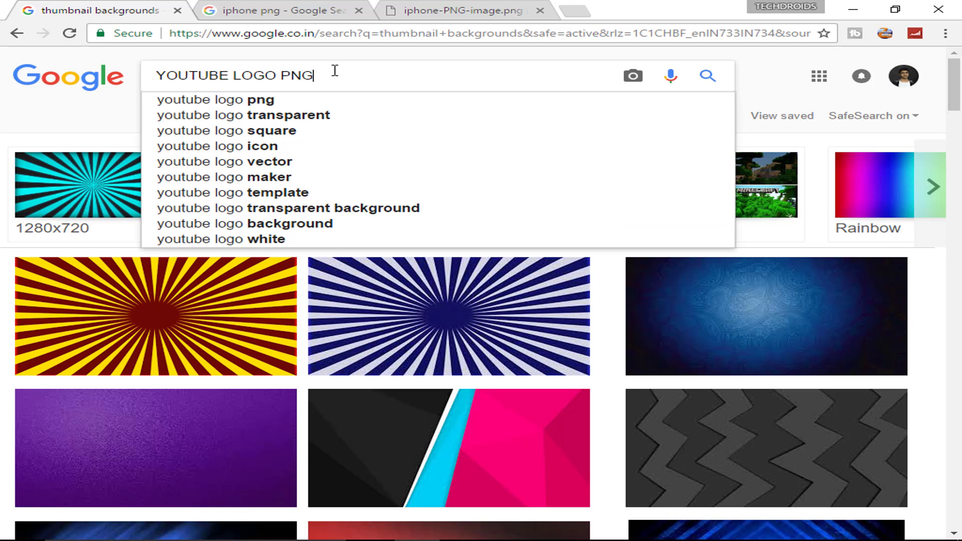
{"action": "key", "text": "Return"}
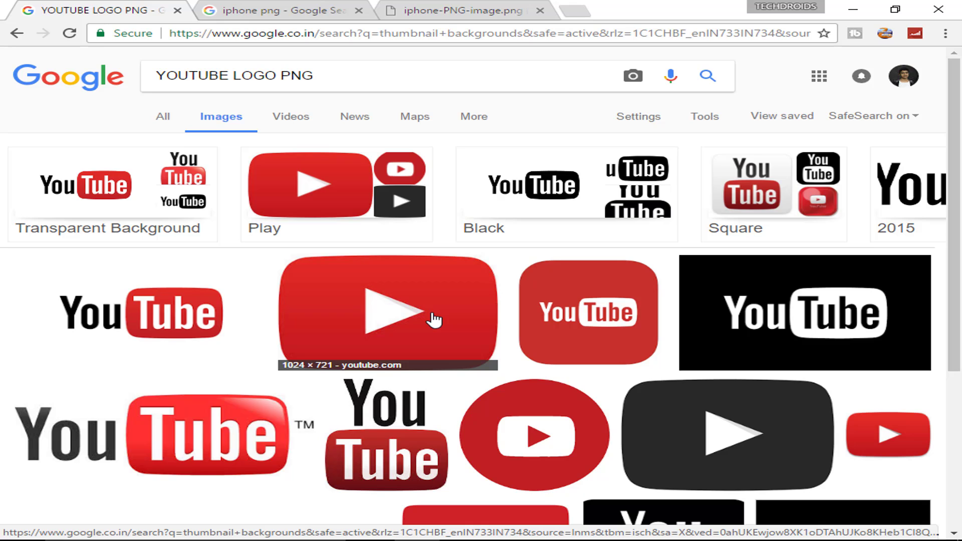
Step: Open the 1024 × 721 red play-button logo from youtube.com at full size and close the two iPhone image pages
{"action": "left_click", "coordinate": [391, 314]}
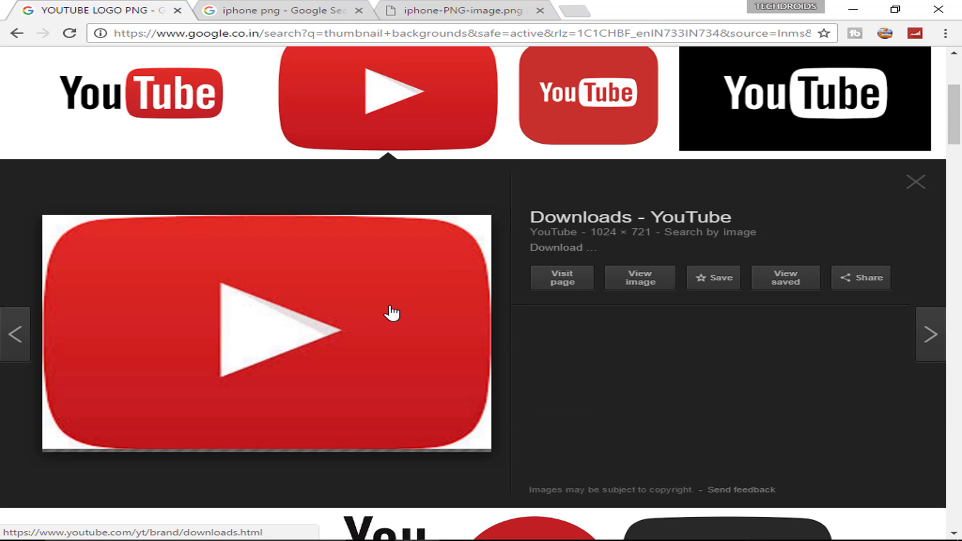
{"action": "left_click", "coordinate": [644, 279]}
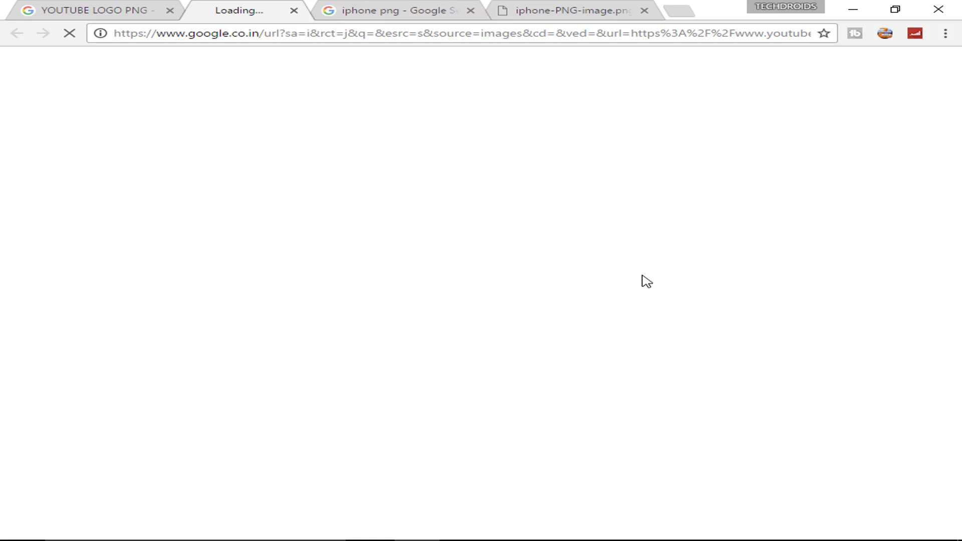
{"action": "left_click", "coordinate": [427, 8]}
{"action": "left_click", "coordinate": [509, 11]}
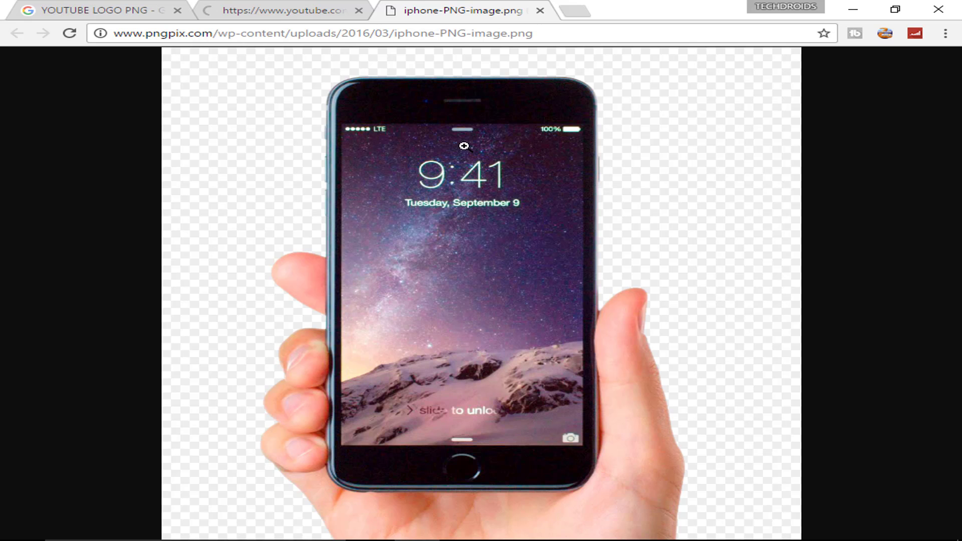
{"action": "left_click", "coordinate": [539, 10]}
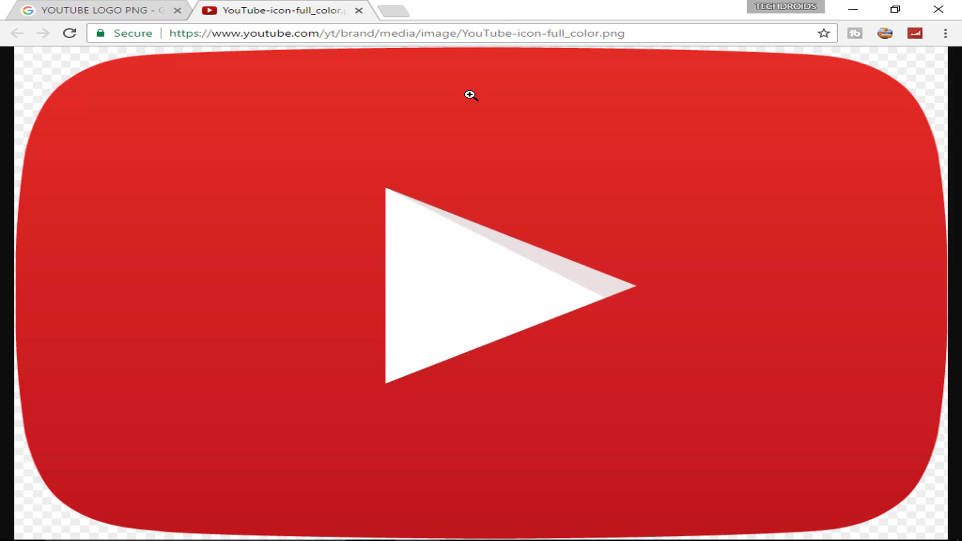
Step: Save the logo to the Desktop as the PNG image YouTube-icon-full_color, let the download continue, and return to Photoshop
{"action": "right_click", "coordinate": [450, 164]}
{"action": "left_click", "coordinate": [487, 205]}
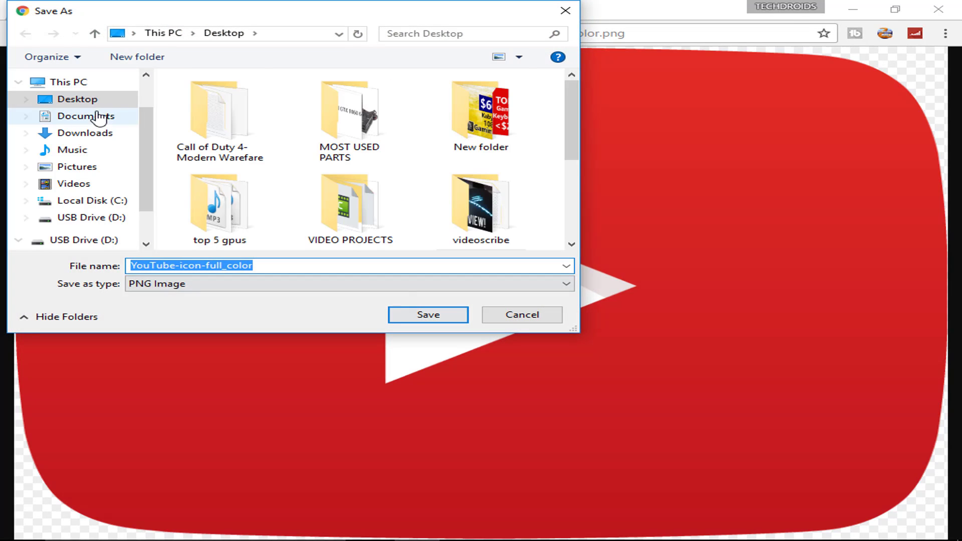
{"action": "left_click", "coordinate": [393, 315]}
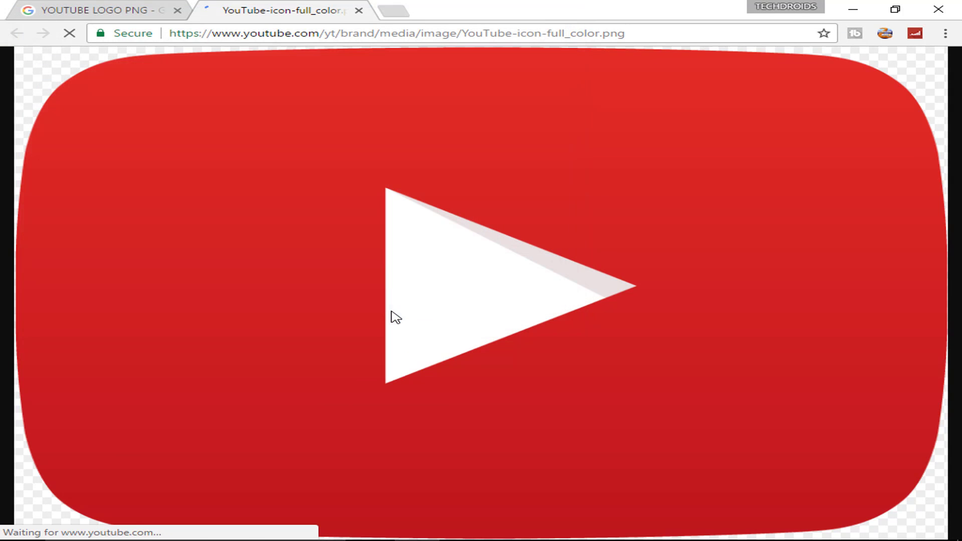
{"action": "left_click", "coordinate": [938, 9]}
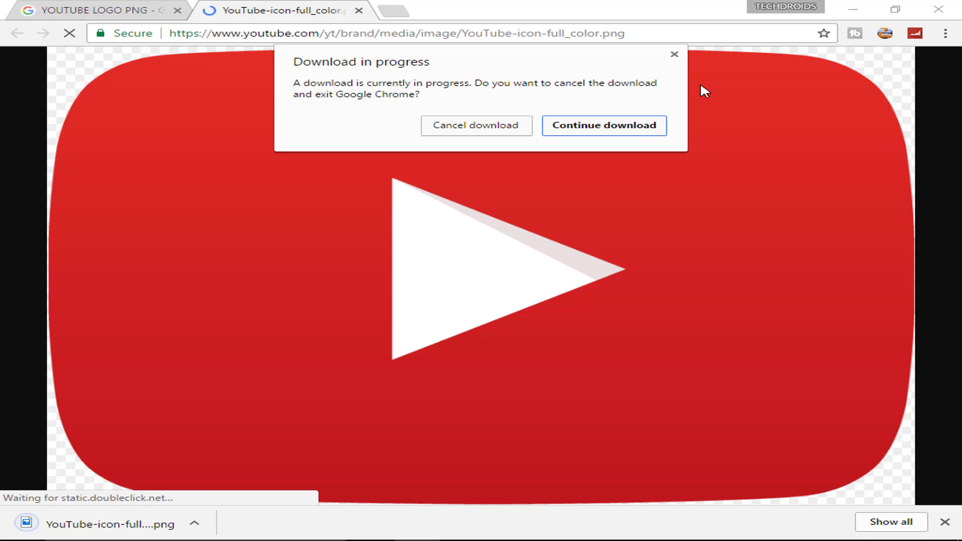
{"action": "left_click", "coordinate": [630, 131]}
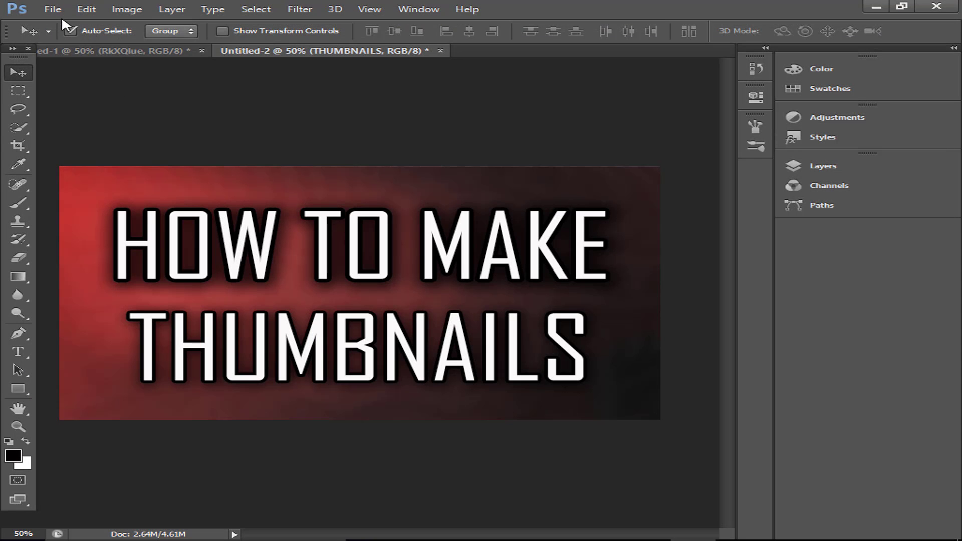
Step: Place the YouTube-icon-full_color image from the Desktop into the thumbnail document
{"action": "left_click", "coordinate": [55, 10]}
{"action": "left_click", "coordinate": [134, 238]}
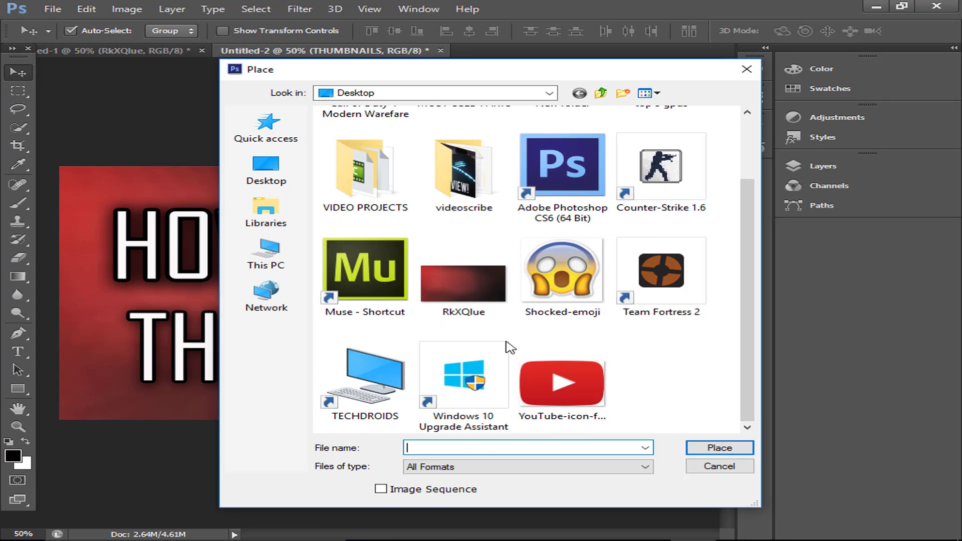
{"action": "double_click", "coordinate": [552, 386]}
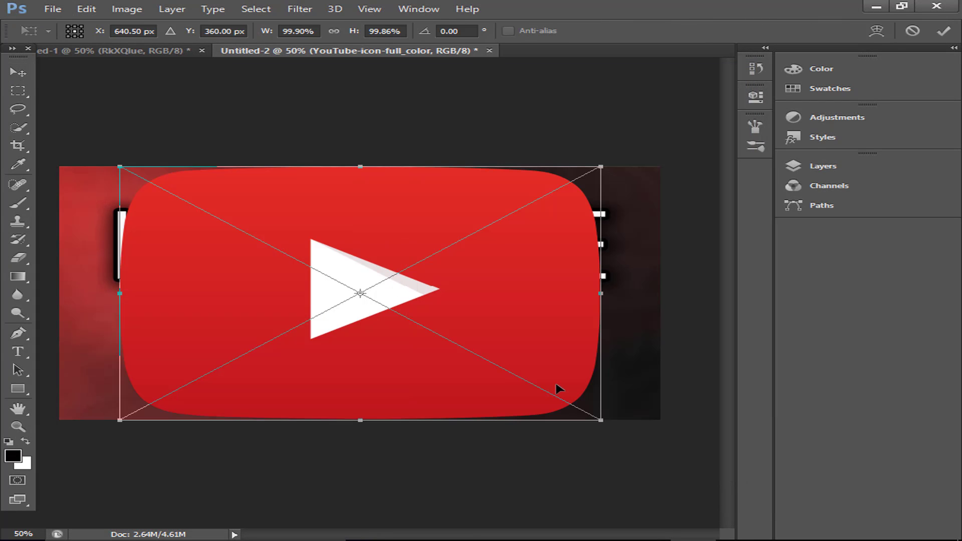
Step: Scale the placed YouTube logo proportionally to about 29% at the start of the second text line and shift the THUMBNAILS text right
{"action": "left_click_drag", "start_coordinate": [592, 173], "coordinate": [249, 400]}
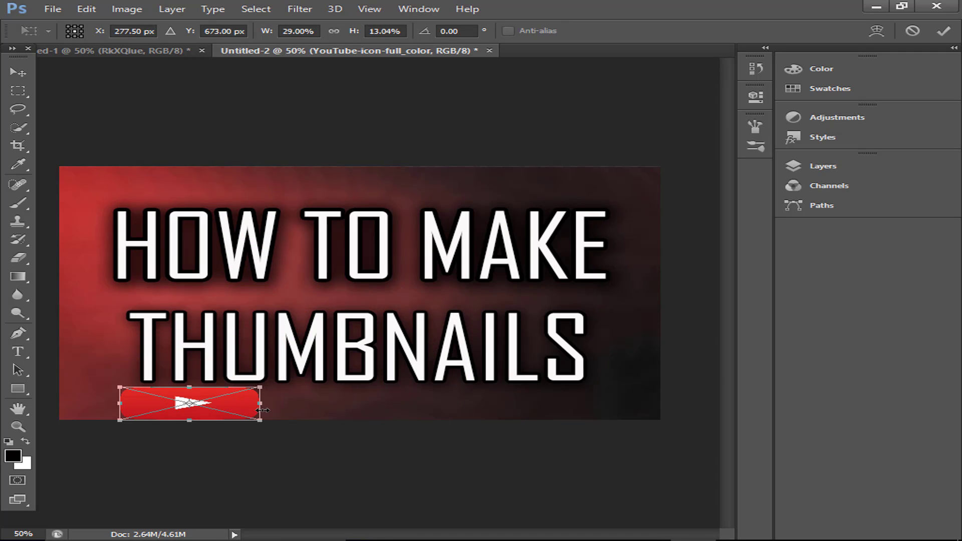
{"action": "key", "text": "ctrl+z"}
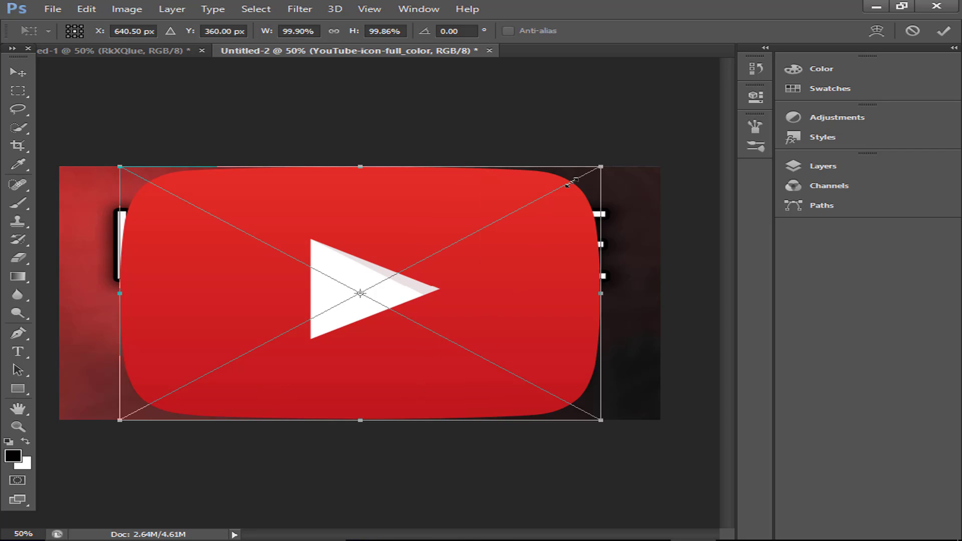
{"action": "left_click_drag", "start_coordinate": [571, 182], "coordinate": [196, 346]}
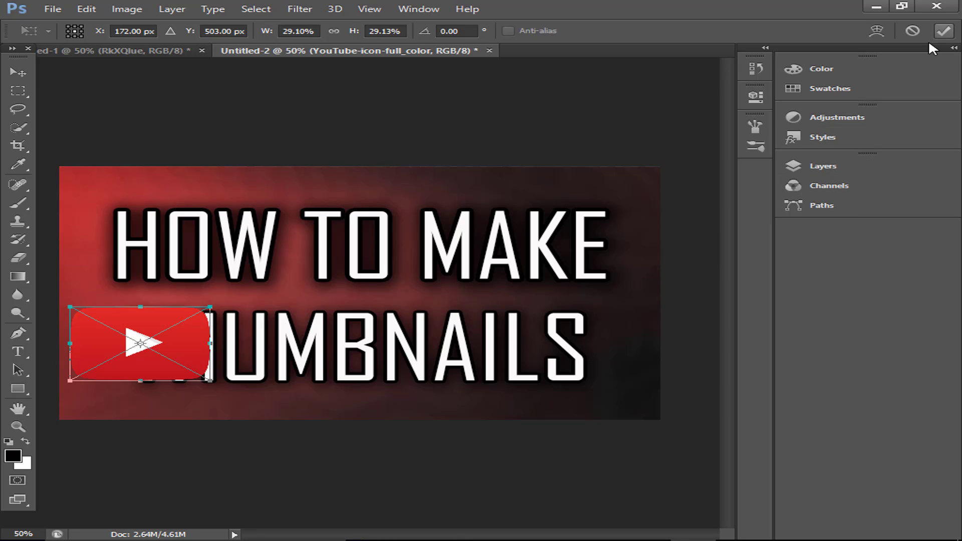
{"action": "left_click", "coordinate": [944, 31]}
{"action": "left_click_drag", "start_coordinate": [323, 354], "coordinate": [380, 354]}
Step: Free Transform the YouTube logo down to about 22% and nudge it up beside the THUMBNAILS text
{"action": "left_click", "coordinate": [139, 345]}
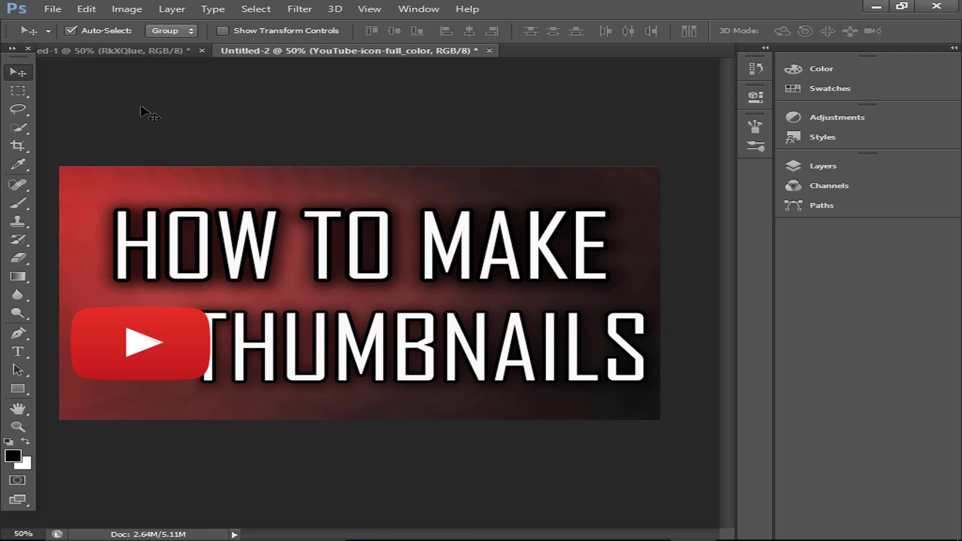
{"action": "left_click", "coordinate": [87, 9]}
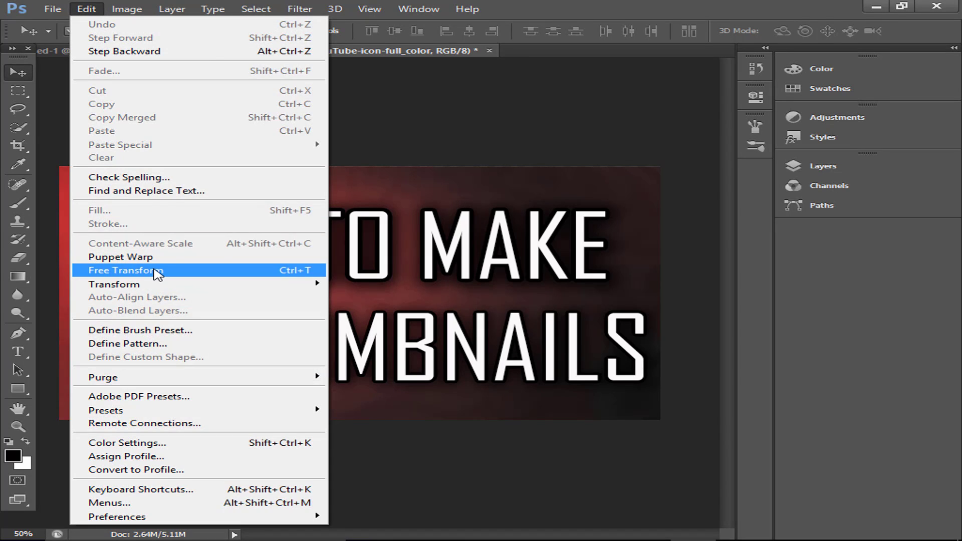
{"action": "left_click", "coordinate": [156, 271]}
{"action": "left_click_drag", "start_coordinate": [214, 310], "coordinate": [161, 351]}
{"action": "key", "text": "Up"}
{"action": "key", "text": "Up"}
{"action": "key", "text": "Up"}
{"action": "key", "text": "Up"}
{"action": "key", "text": "Up"}
{"action": "key", "text": "Up"}
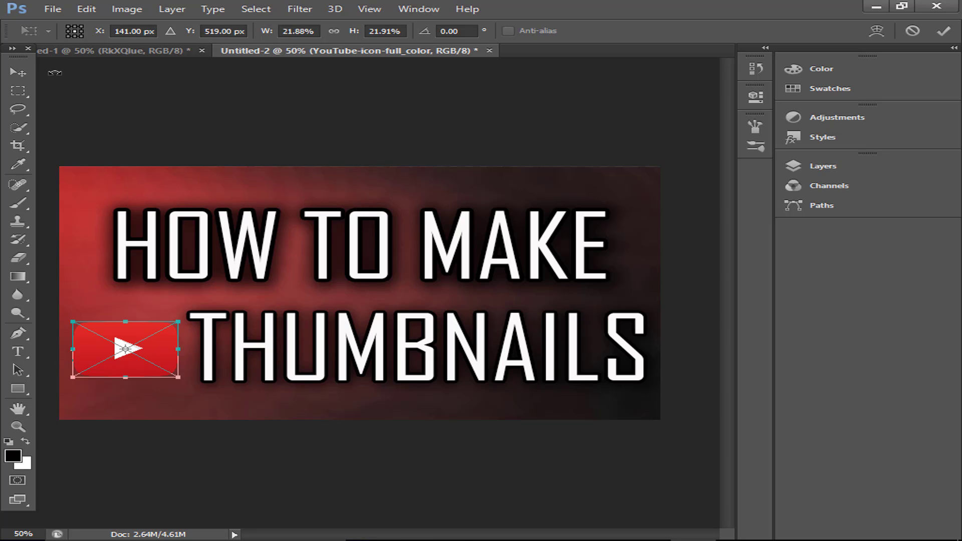
{"action": "left_click", "coordinate": [944, 31]}
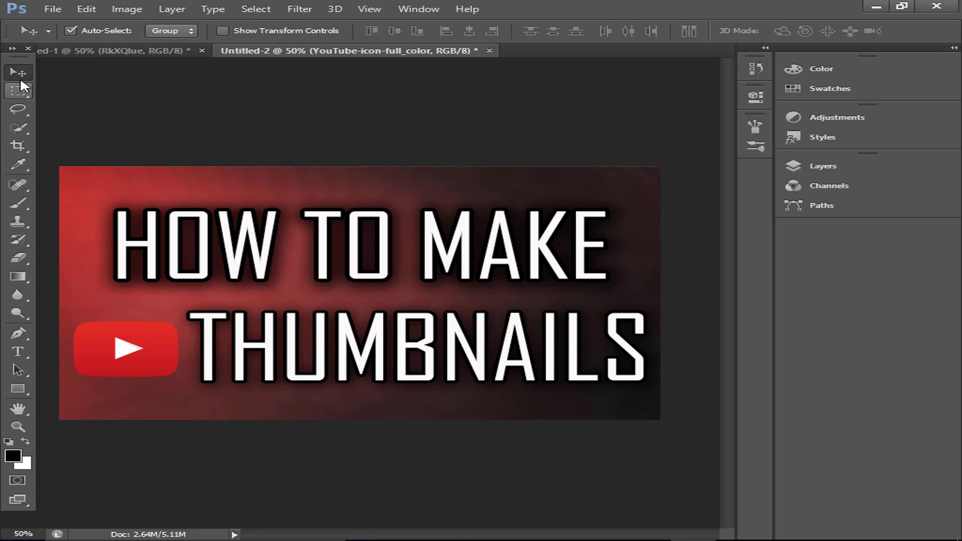
Step: Nudge the THUMBNAILS text slightly left and up, closer to the logo
{"action": "left_click", "coordinate": [287, 314]}
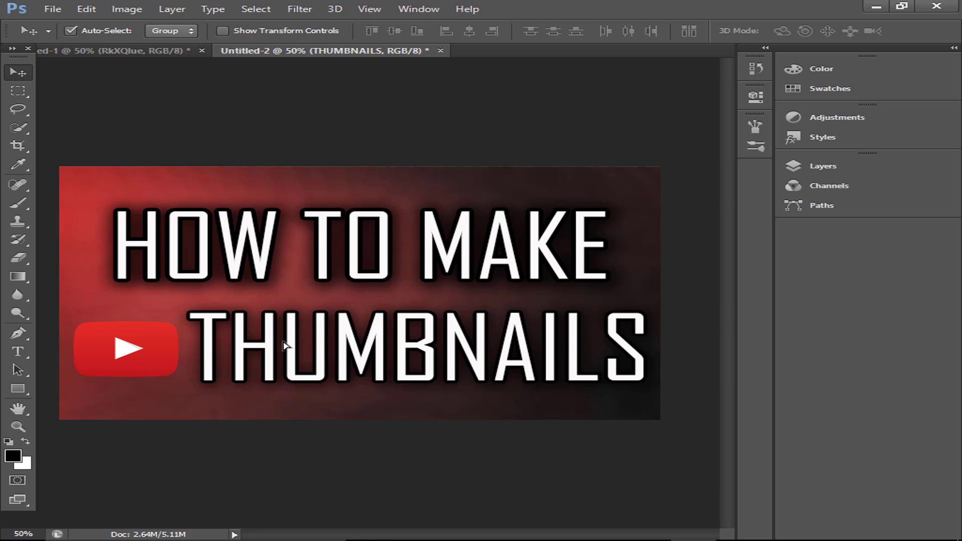
{"action": "key", "text": "shift+Left"}
{"action": "key", "text": "shift+Left"}
{"action": "key", "text": "shift+Left"}
{"action": "key", "text": "shift+Left"}
{"action": "key", "text": "shift+Up"}
{"action": "key", "text": "shift+Up"}
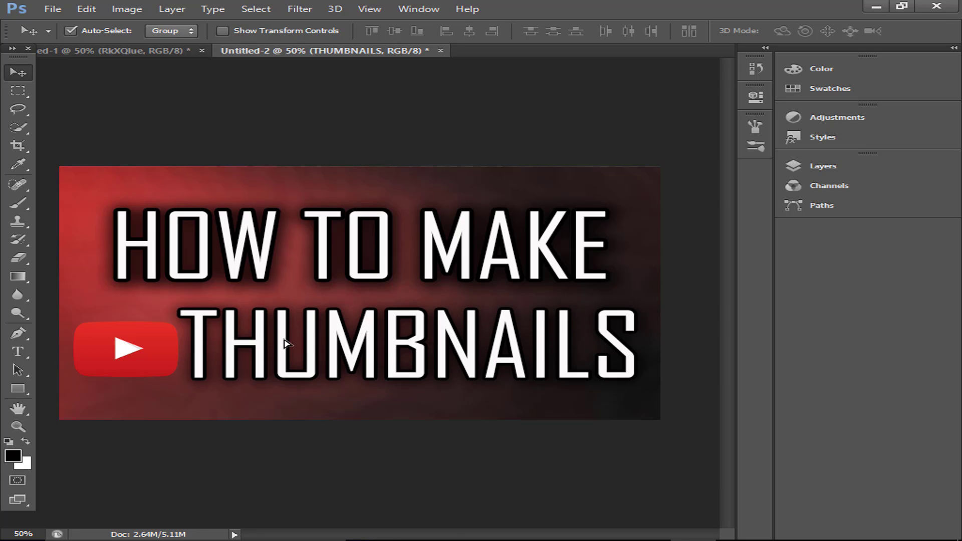
Step: Add Stroke, Outer Glow and Drop Shadow layer styles to the YouTube logo, and increase the shadow's size
{"action": "left_click", "coordinate": [155, 361]}
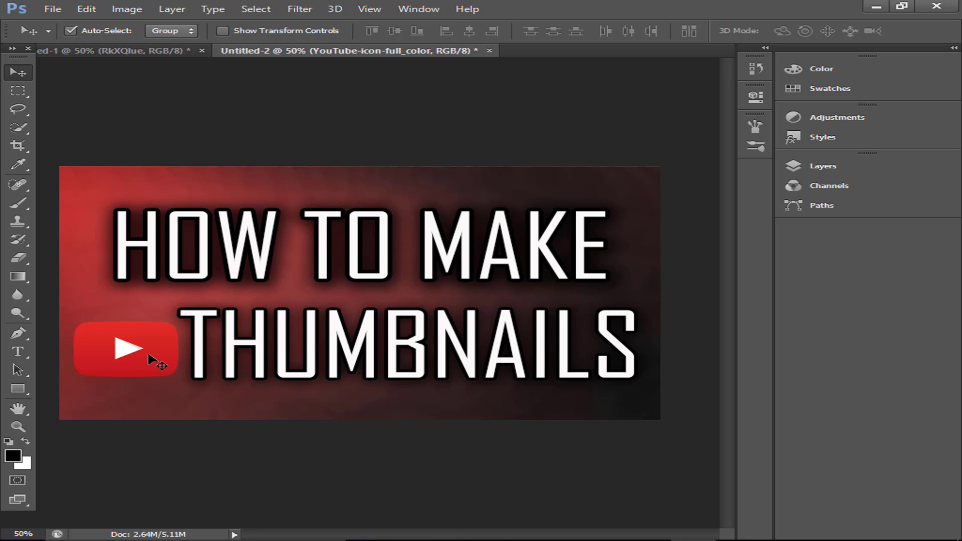
{"action": "left_click", "coordinate": [826, 166]}
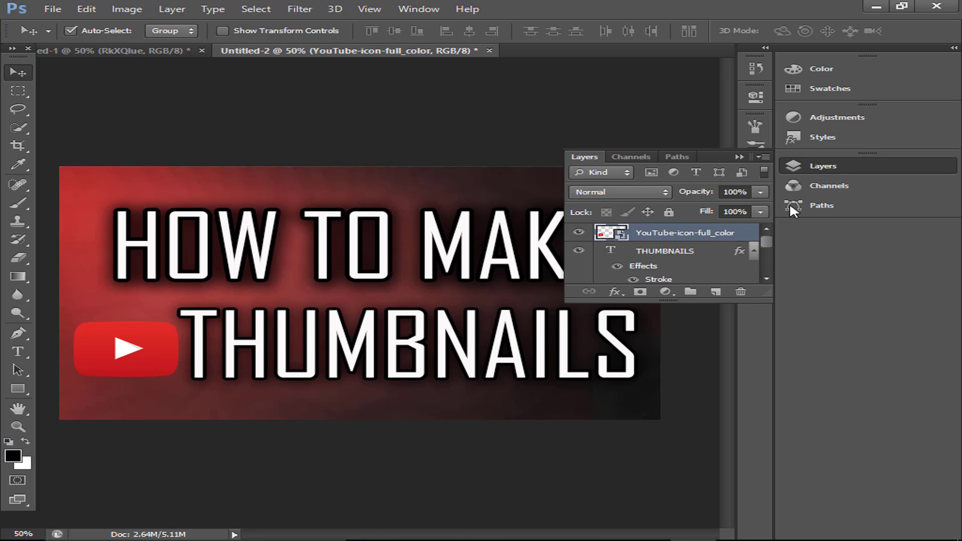
{"action": "right_click", "coordinate": [683, 237]}
{"action": "left_click", "coordinate": [290, 99]}
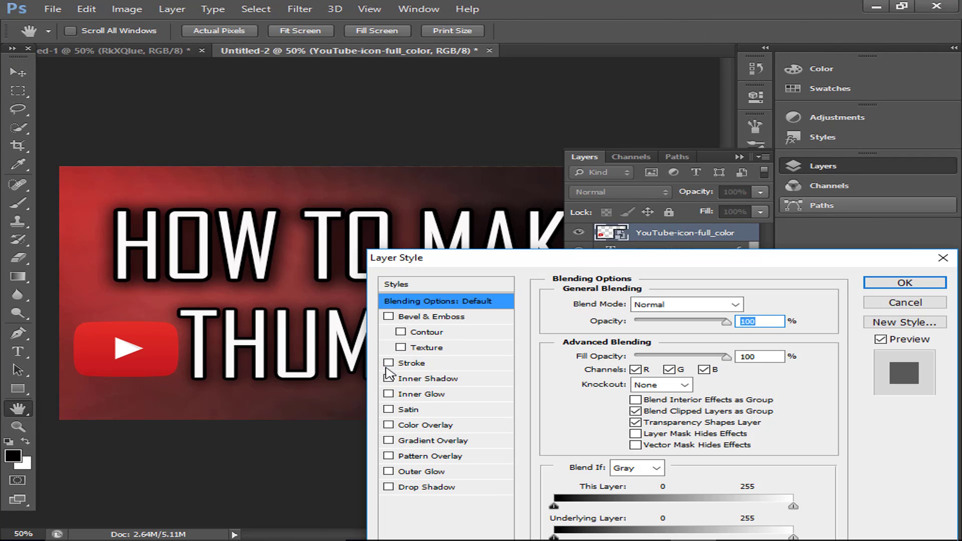
{"action": "left_click", "coordinate": [389, 363]}
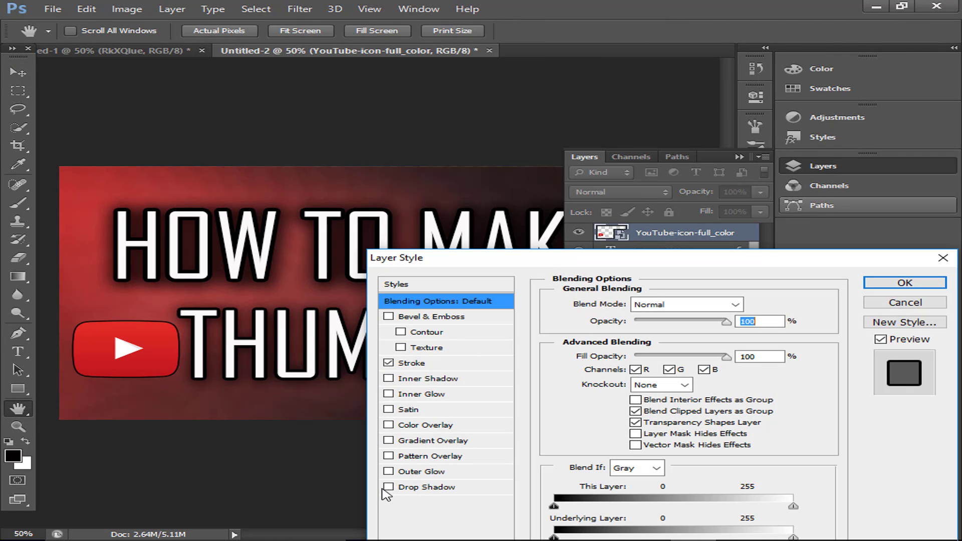
{"action": "left_click", "coordinate": [389, 472]}
{"action": "left_click", "coordinate": [412, 487]}
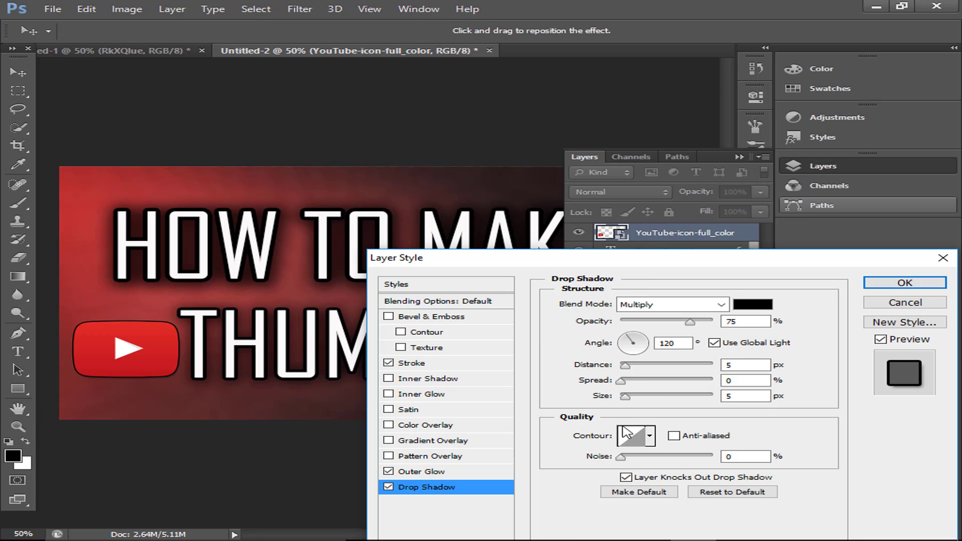
{"action": "mouse_move", "coordinate": [625, 396]}
{"action": "left_mouse_down"}
{"action": "mouse_move", "coordinate": [648, 395]}
{"action": "mouse_move", "coordinate": [634, 381]}
{"action": "mouse_move", "coordinate": [646, 381]}
{"action": "mouse_move", "coordinate": [654, 420]}
{"action": "mouse_move", "coordinate": [623, 411]}
{"action": "mouse_move", "coordinate": [636, 424]}
{"action": "mouse_move", "coordinate": [635, 410]}
{"action": "left_mouse_up"}
Step: Set the logo's Outer Glow to 15% spread and 24 px size, and apply the layer styles
{"action": "left_click", "coordinate": [421, 472]}
{"action": "left_click", "coordinate": [646, 426]}
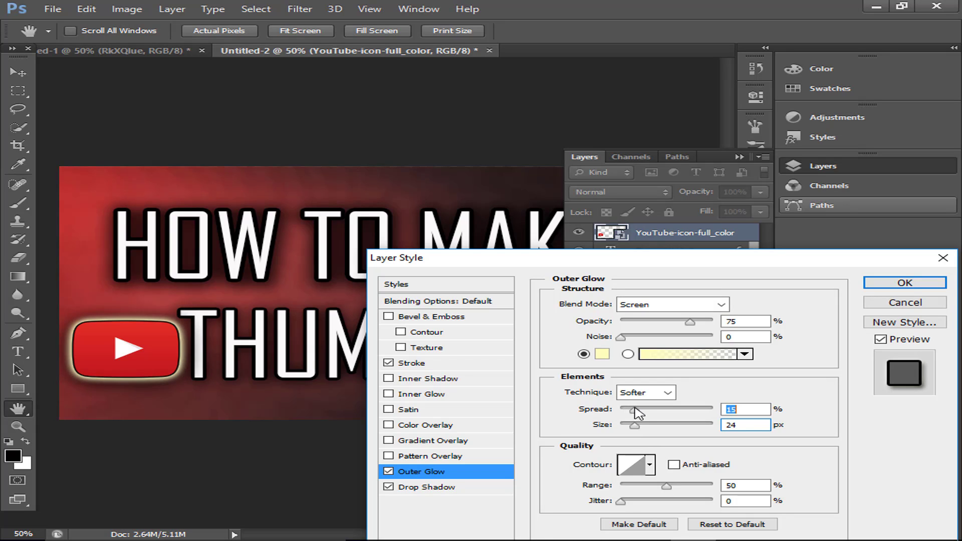
{"action": "left_click", "coordinate": [891, 282]}
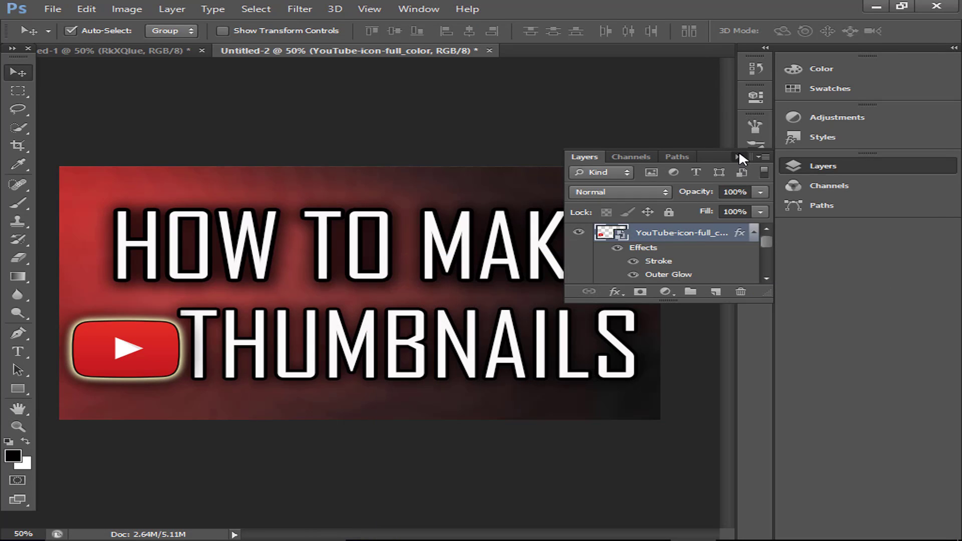
{"action": "left_click", "coordinate": [739, 154]}
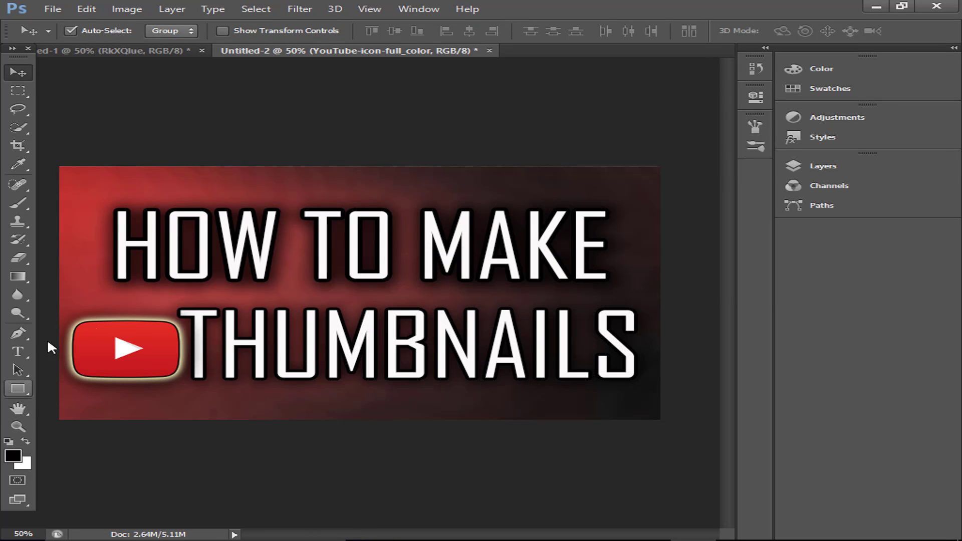
Step: Nudge the YouTube logo up slightly to line it up with the THUMBNAILS text
{"action": "key", "text": "Up"}
{"action": "key", "text": "Up"}
{"action": "key", "text": "Up"}
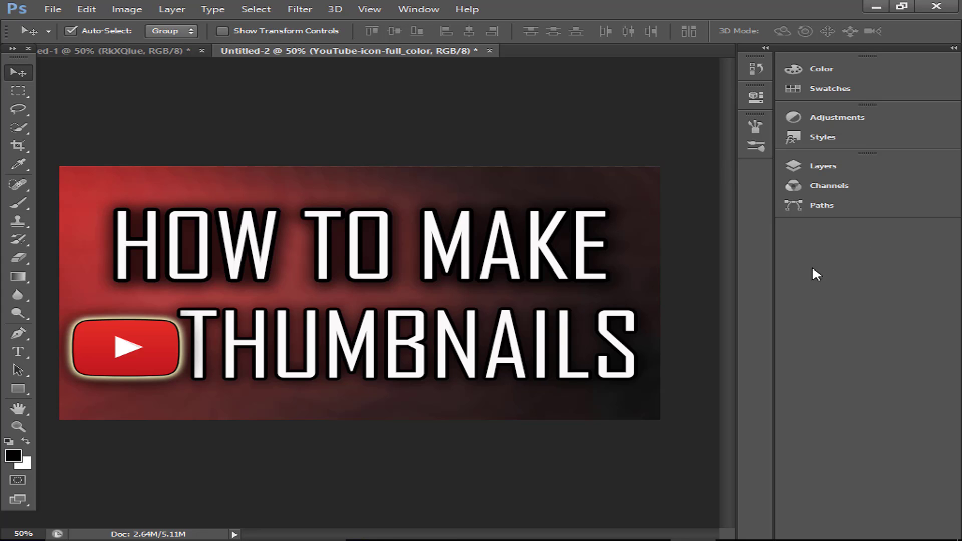
Step: Save the thumbnail to the Desktop as a JPEG named THUMBNAIL, accepting the export options
{"action": "key", "text": "ctrl+s"}
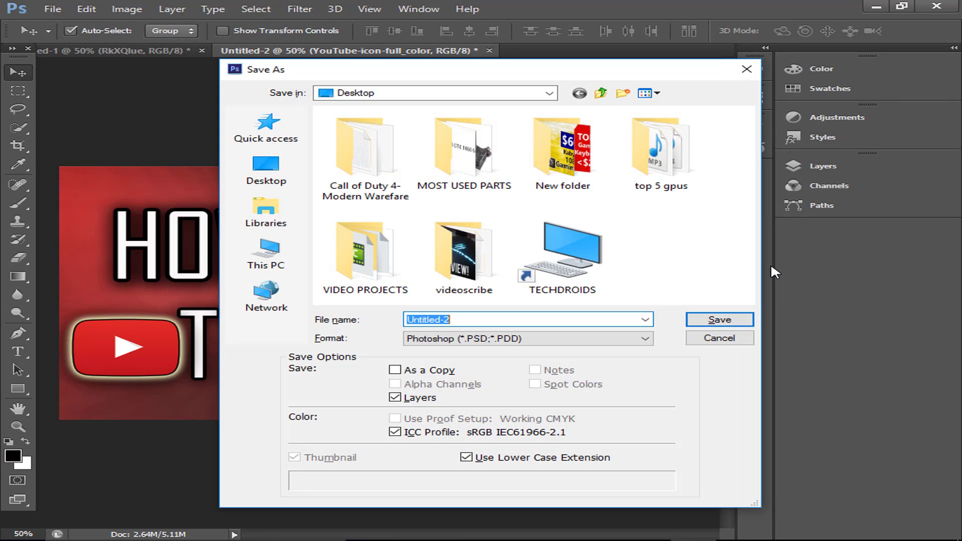
{"action": "left_click", "coordinate": [430, 344]}
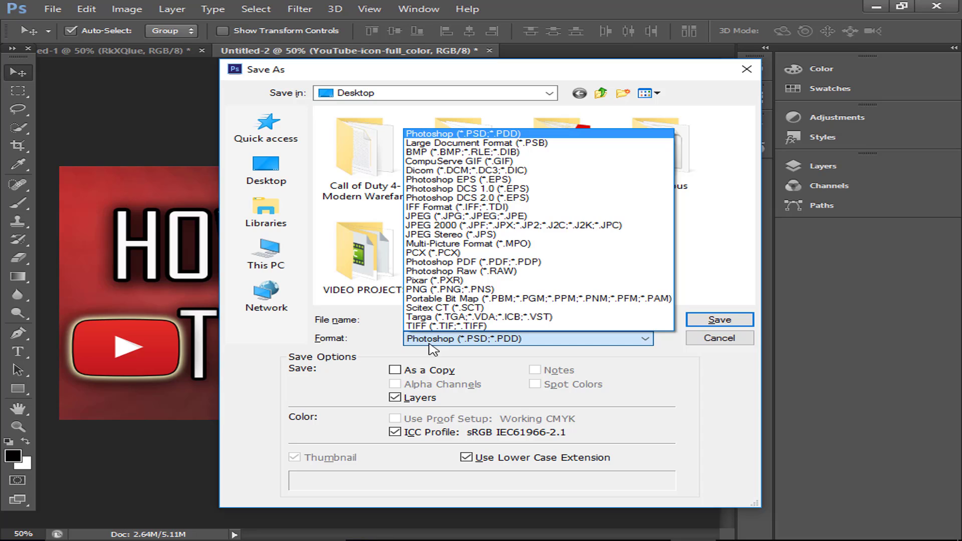
{"action": "key", "text": "j"}
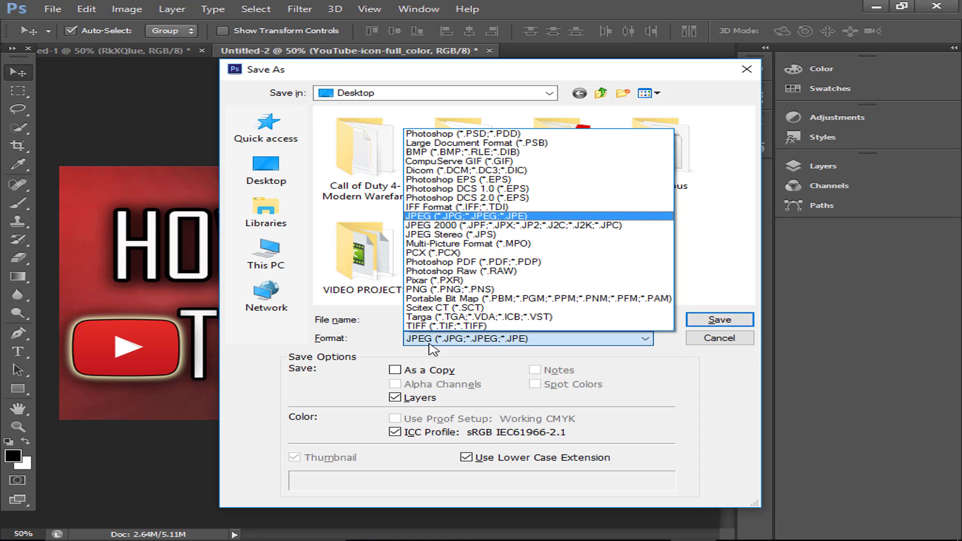
{"action": "left_click", "coordinate": [507, 216]}
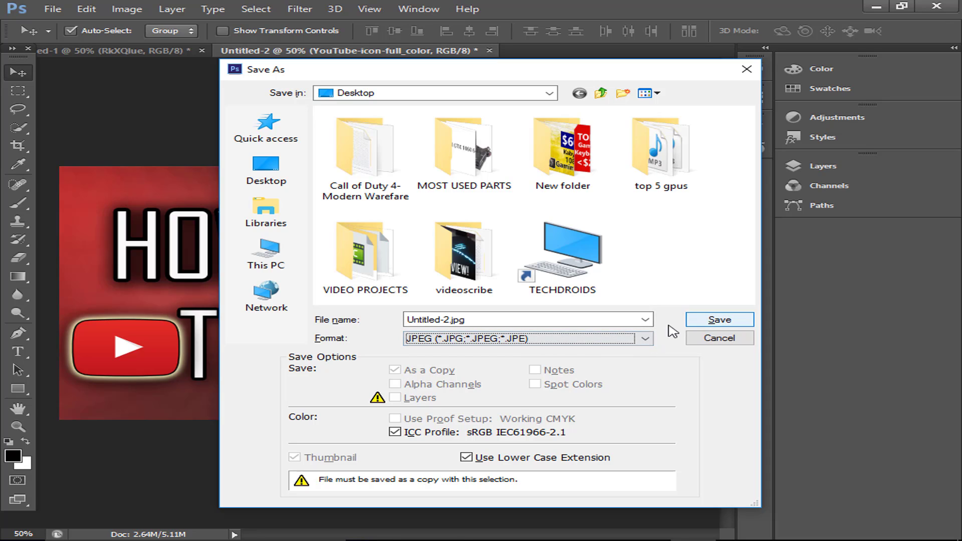
{"action": "left_click", "coordinate": [444, 321]}
{"action": "key", "text": "BackSpace"}
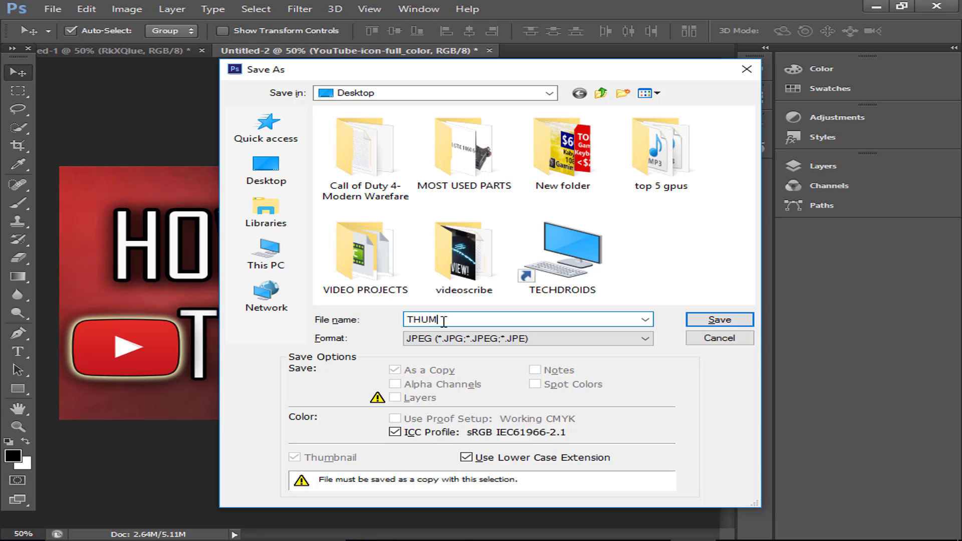
{"action": "key", "text": "Return"}
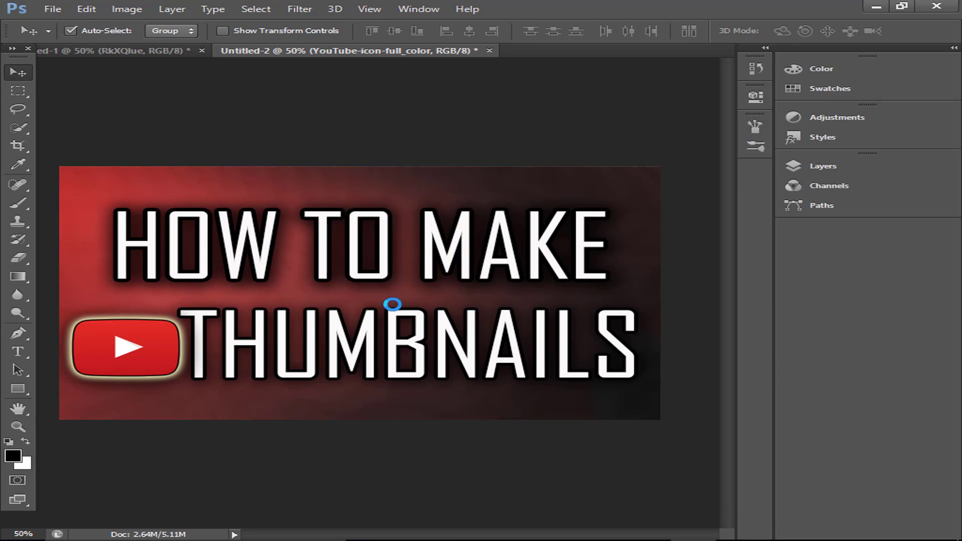
{"action": "left_click", "coordinate": [592, 130]}
Step: Minimize Photoshop, open the saved THUMBNAIL image from the Desktop in a maximized Photos window, and inspect it up close
{"action": "left_click", "coordinate": [874, 7]}
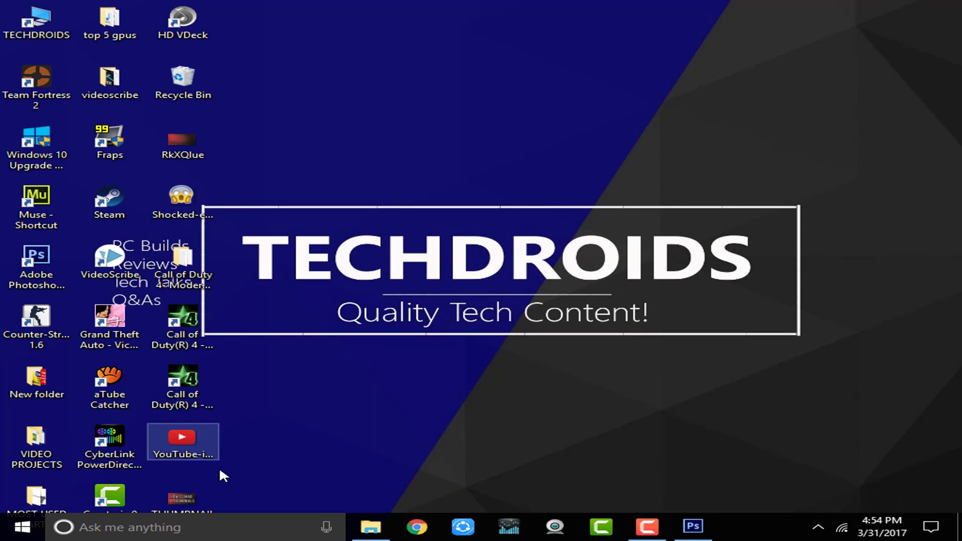
{"action": "double_click", "coordinate": [201, 496]}
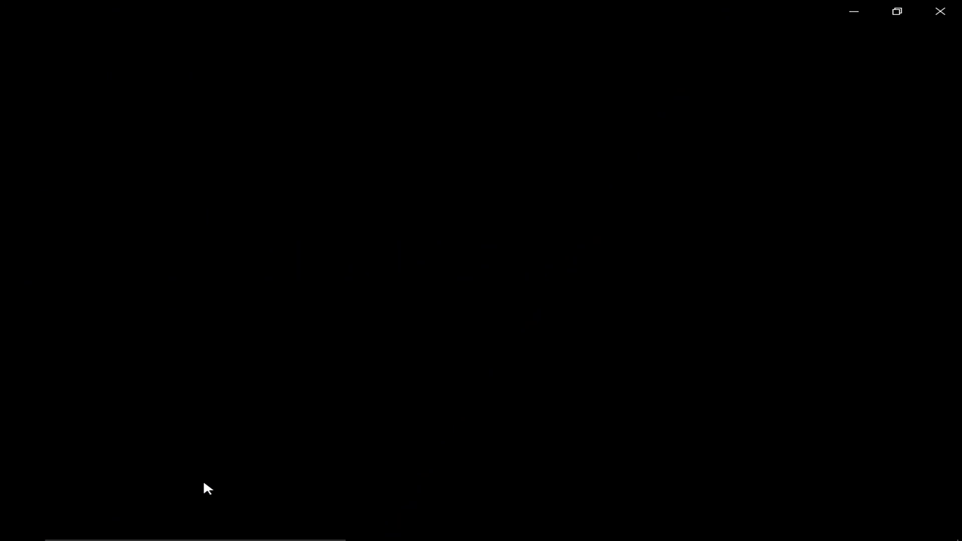
{"action": "left_click_drag", "start_coordinate": [328, 6], "coordinate": [184, 502]}
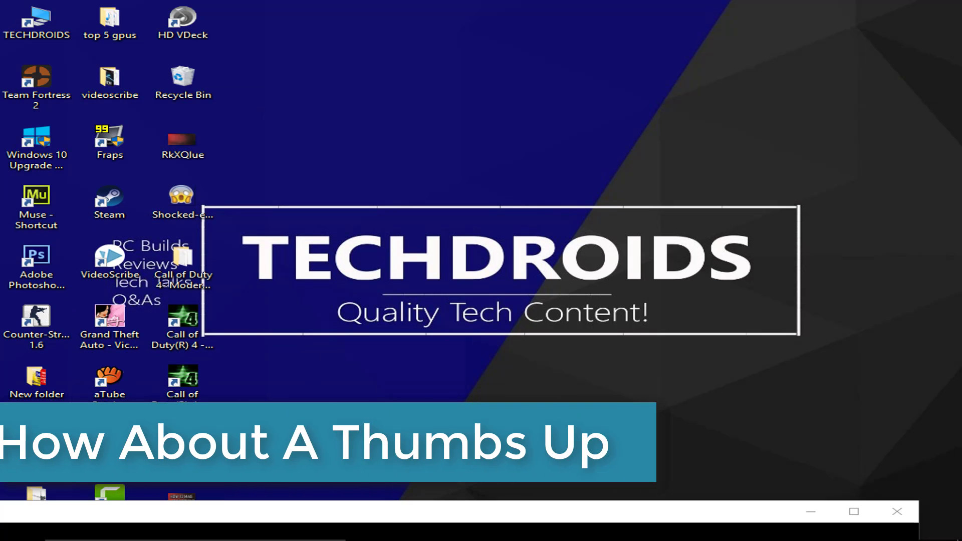
{"action": "double_click", "coordinate": [393, 518]}
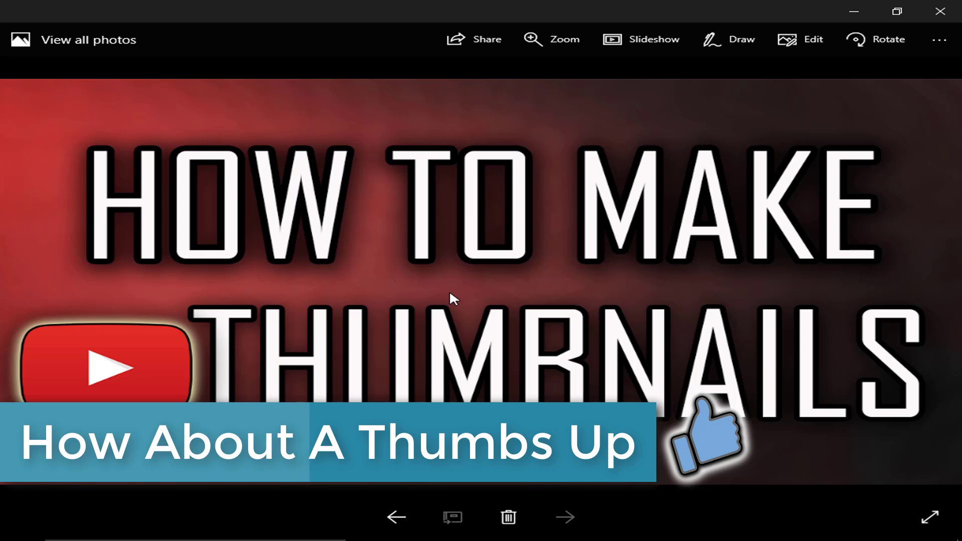
{"action": "scroll", "coordinate": [550, 214], "scroll_direction": "down", "scroll_amount": 1}
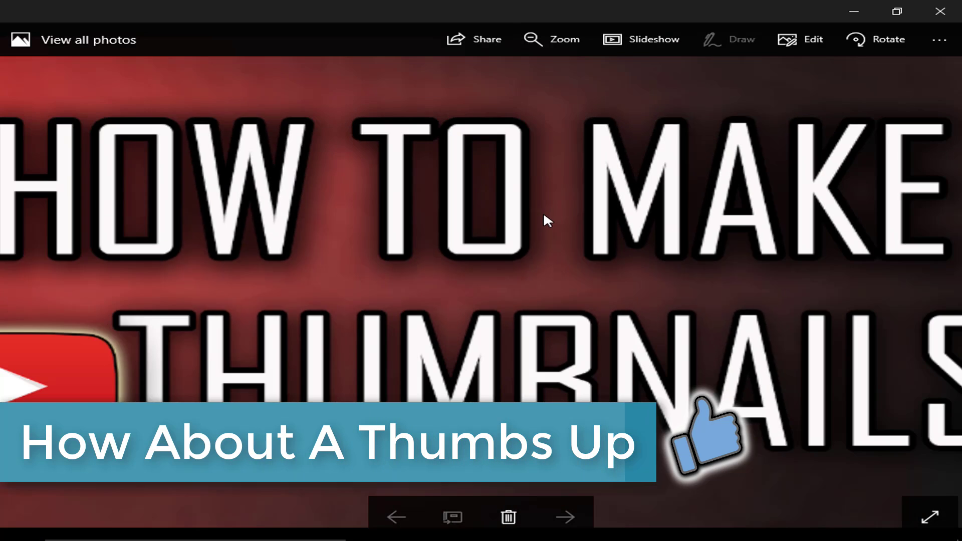